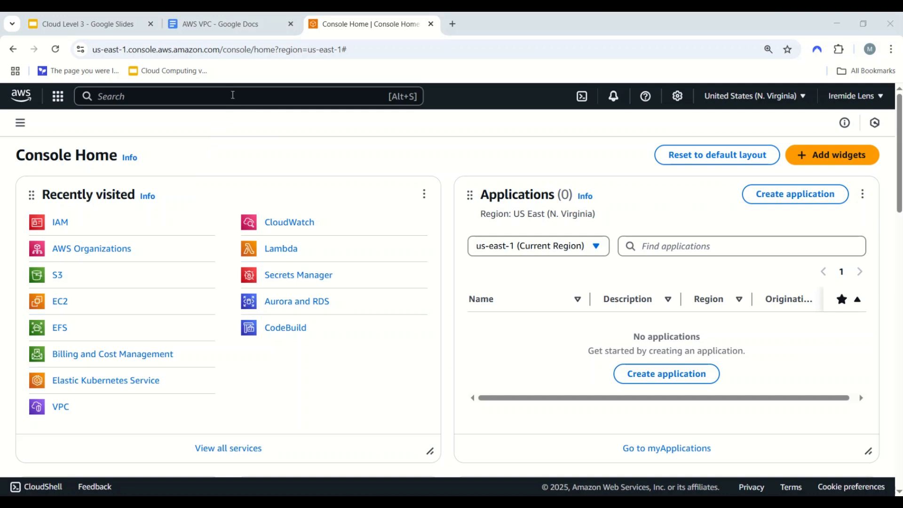
Find the VPC service in the AWS console and open its dashboard
{"action": "left_click", "coordinate": [232, 94]}
{"action": "type", "text": "vpc"}
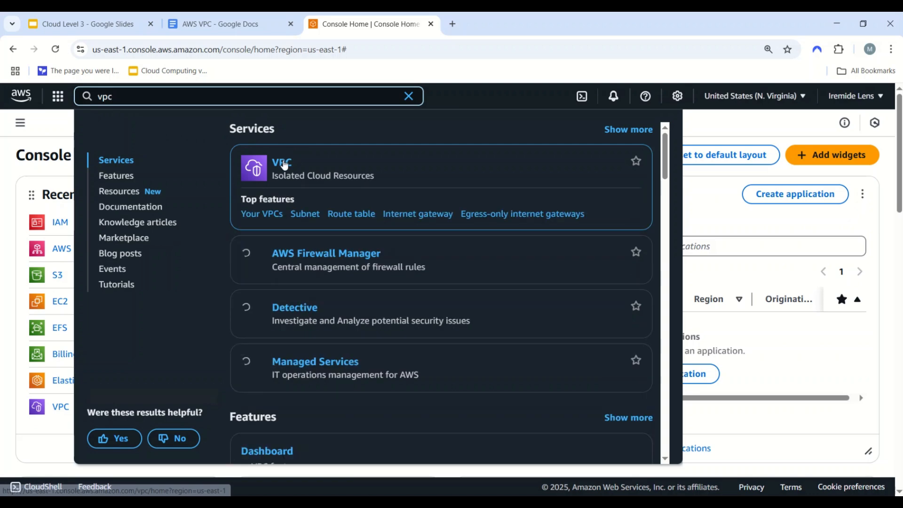
{"action": "left_click", "coordinate": [283, 163]}
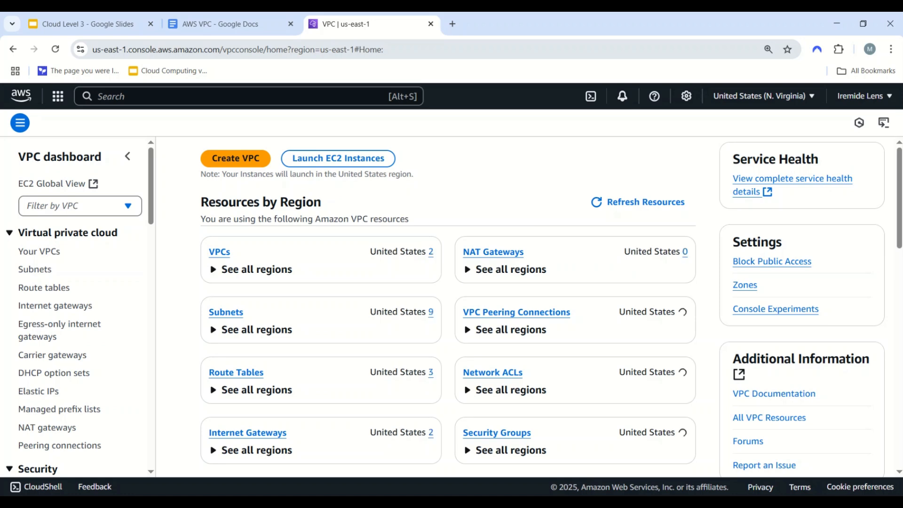
Start creating a new VPC as a VPC-only resource and name it MyCustomVPC
{"action": "left_click", "coordinate": [232, 167]}
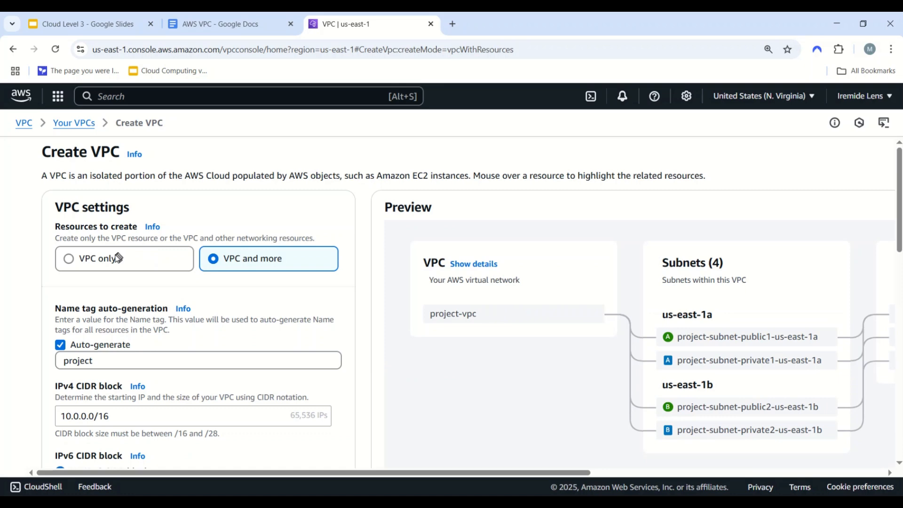
{"action": "left_click", "coordinate": [114, 261]}
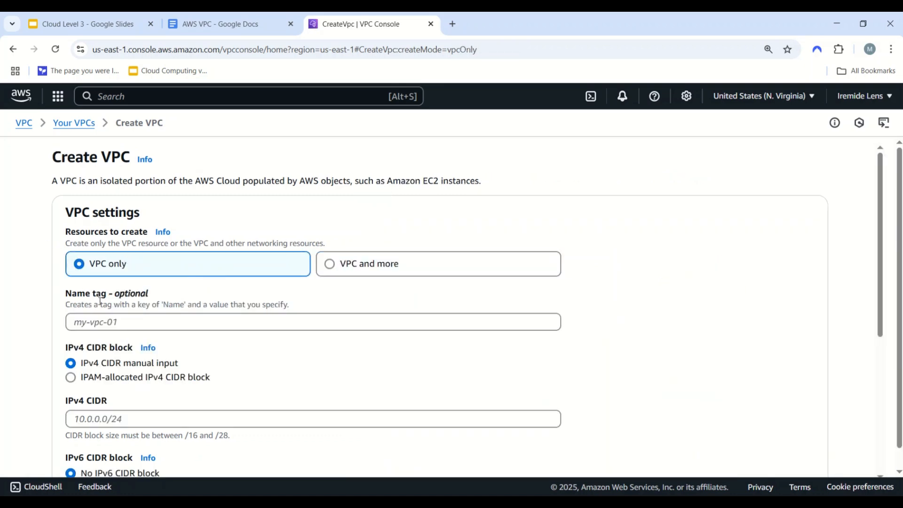
{"action": "left_click", "coordinate": [110, 319]}
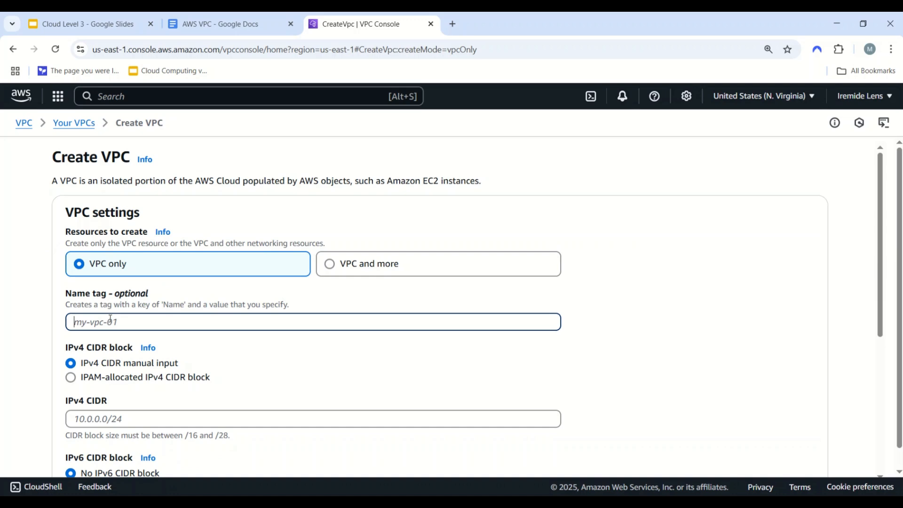
{"action": "type", "text": "m"}
{"action": "key", "text": "BackSpace"}
{"action": "type", "text": "MyCustomVPC"}
Set the VPC's IPv4 CIDR to 10.0.0.0/16 and create it with no IPv6 block and default tenancy
{"action": "scroll", "coordinate": [131, 371], "scroll_direction": "down", "scroll_amount": 1}
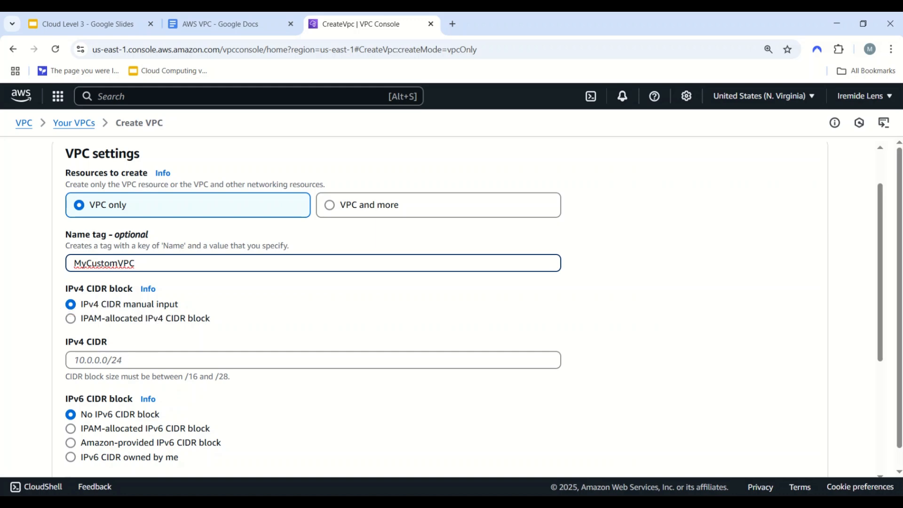
{"action": "left_click", "coordinate": [103, 356]}
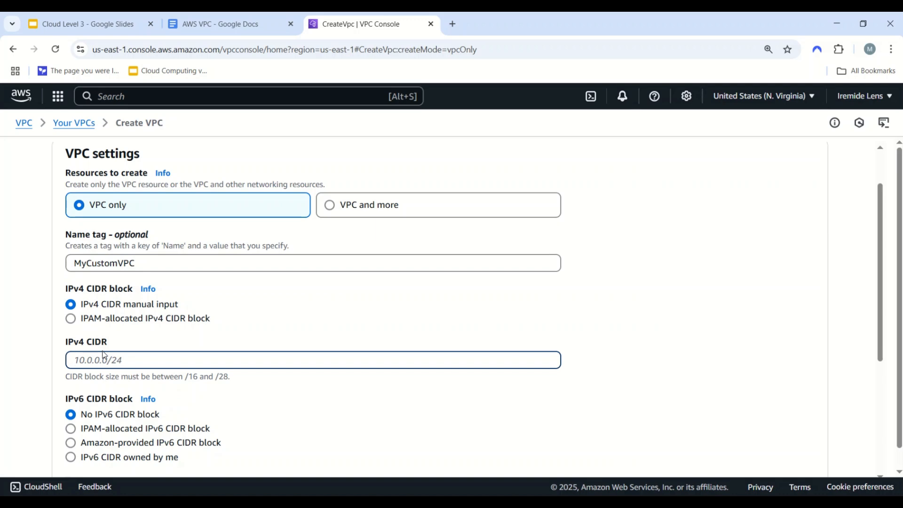
{"action": "type", "text": "10.0.0.0/16"}
{"action": "scroll", "coordinate": [66, 376], "scroll_direction": "down", "scroll_amount": 3}
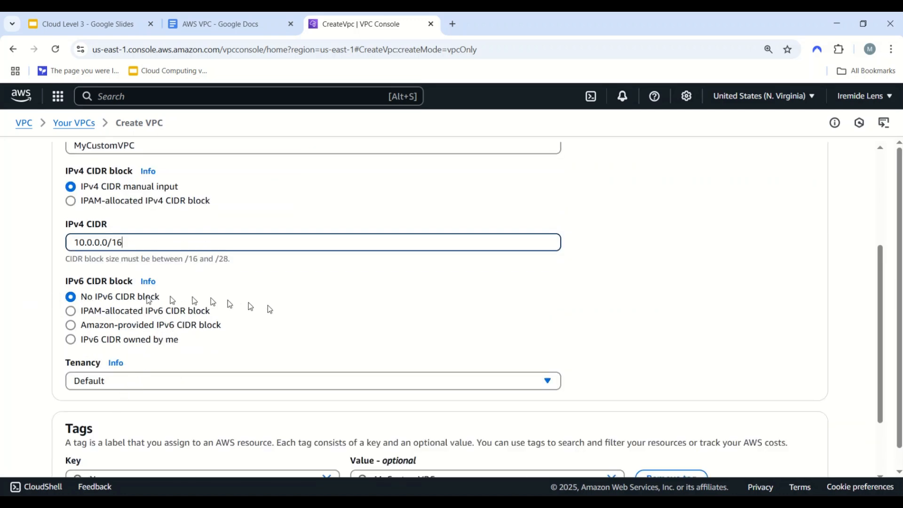
{"action": "scroll", "coordinate": [296, 329], "scroll_direction": "down", "scroll_amount": 1}
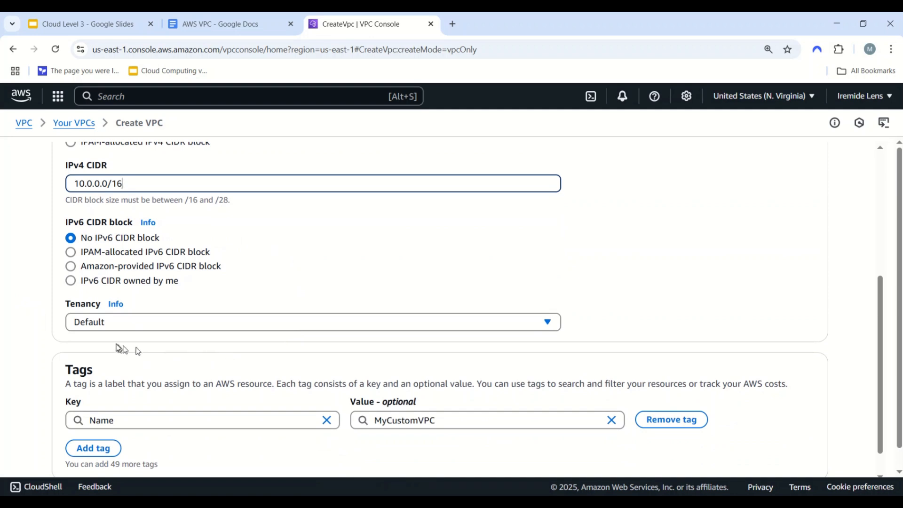
{"action": "scroll", "coordinate": [135, 348], "scroll_direction": "down", "scroll_amount": 1}
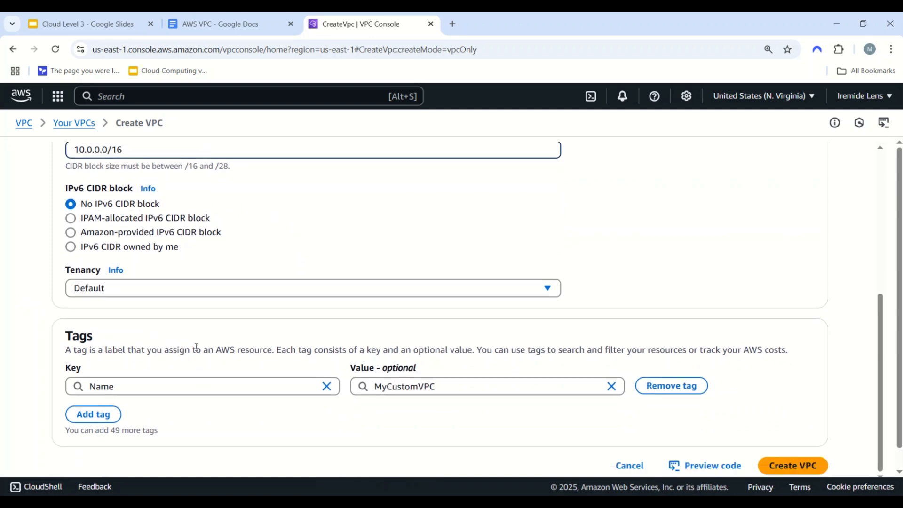
{"action": "left_click", "coordinate": [807, 465]}
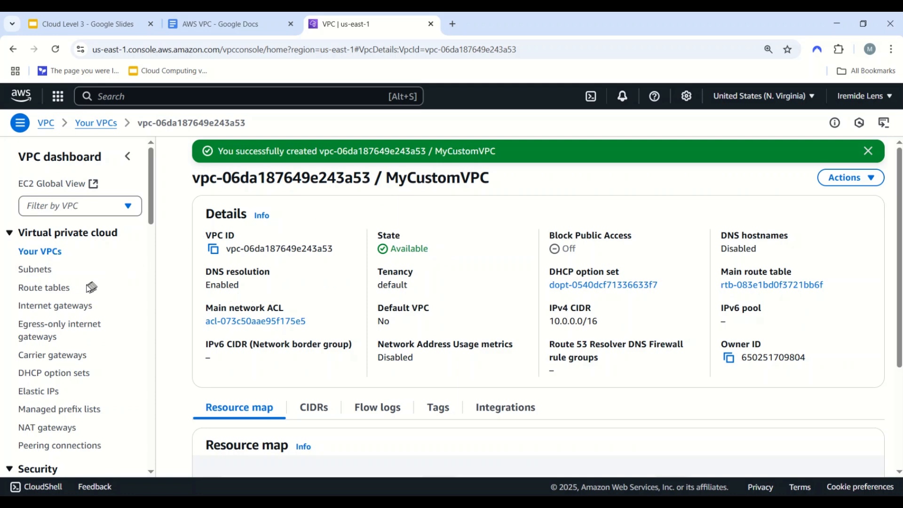
Start creating a subnet and assign it to MyCustomVPC
{"action": "left_click", "coordinate": [42, 275]}
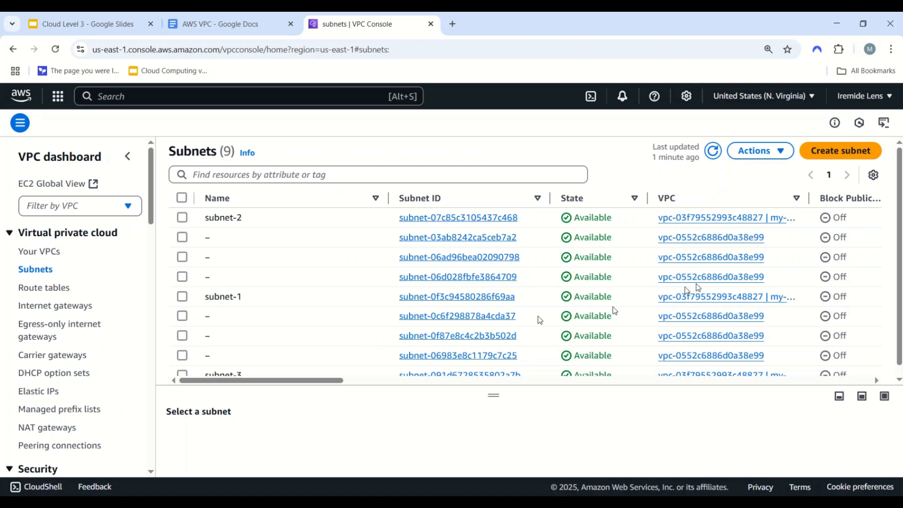
{"action": "left_click", "coordinate": [837, 155]}
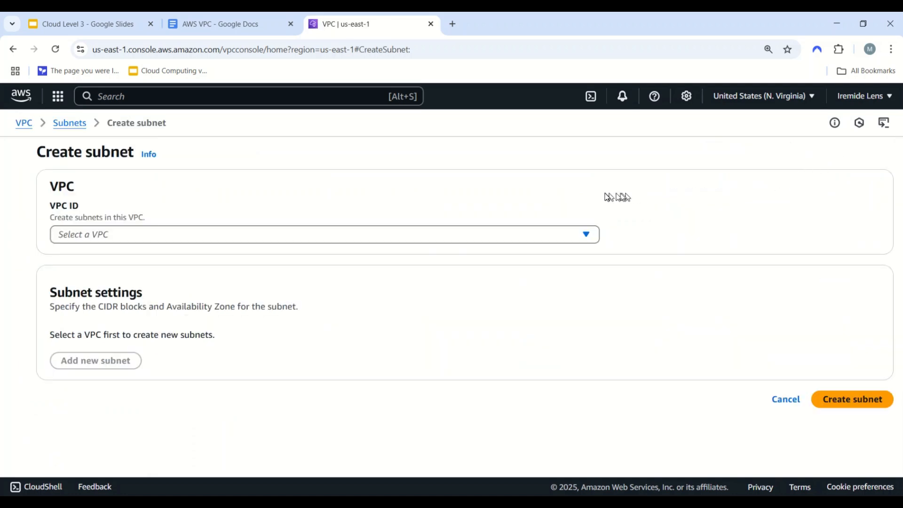
{"action": "left_click", "coordinate": [492, 235]}
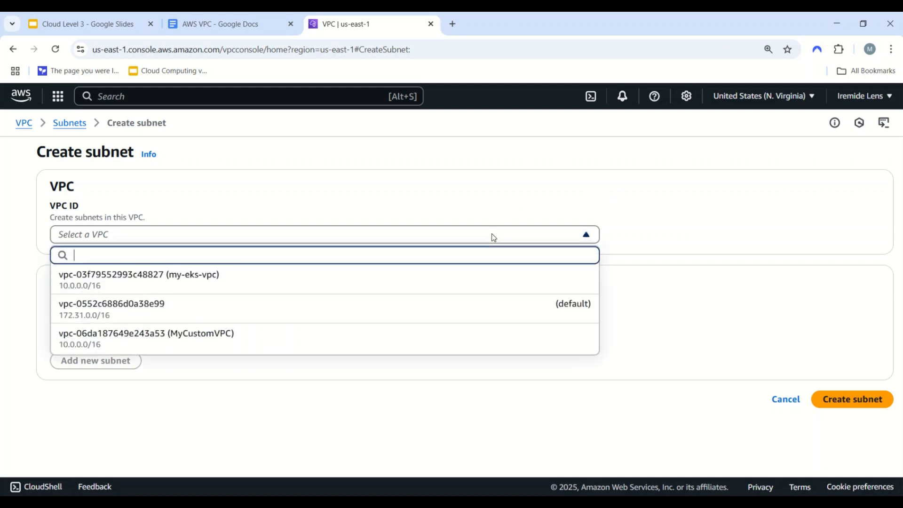
{"action": "left_click", "coordinate": [310, 345]}
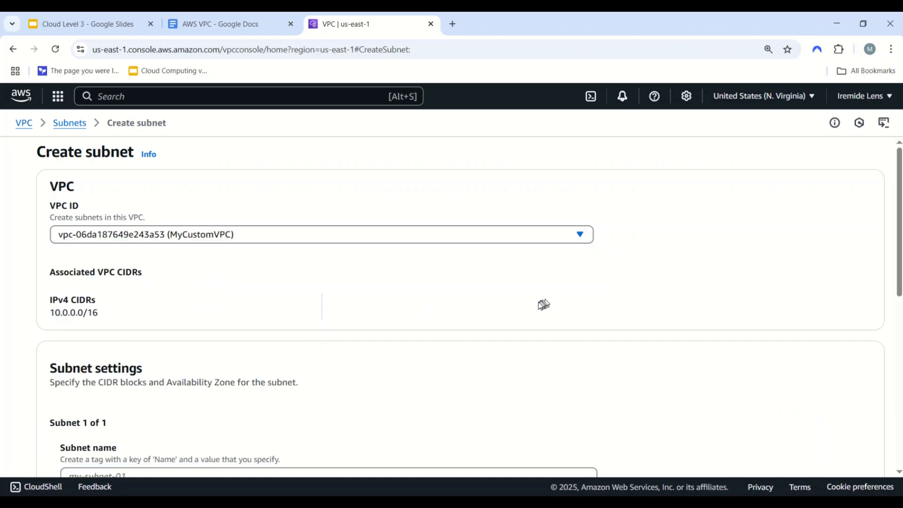
Name the first subnet PublicSubnet and place it in availability zone us-east-1a
{"action": "scroll", "coordinate": [540, 306], "scroll_direction": "down", "scroll_amount": 3}
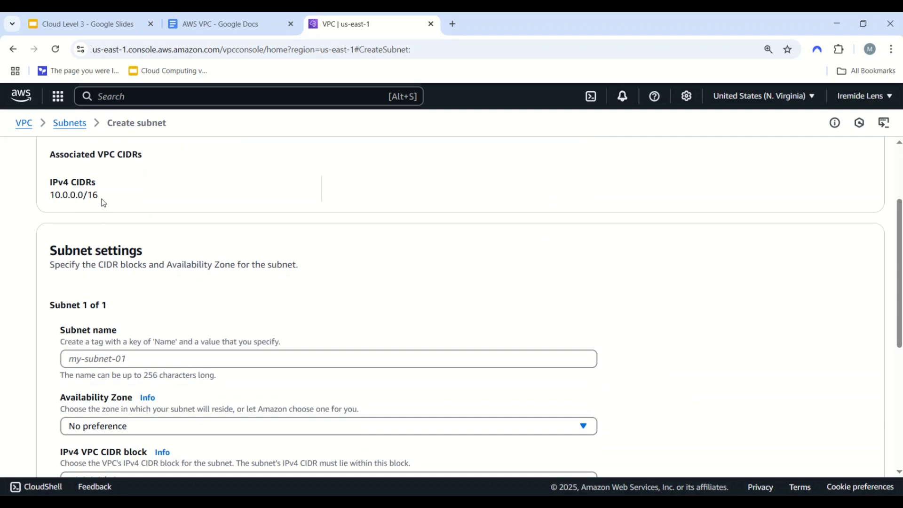
{"action": "scroll", "coordinate": [398, 249], "scroll_direction": "down", "scroll_amount": 2}
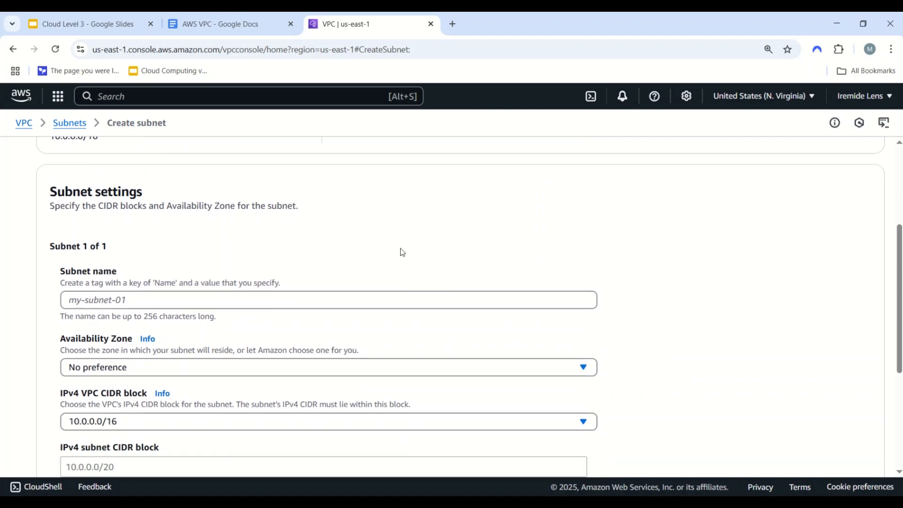
{"action": "left_click", "coordinate": [324, 297]}
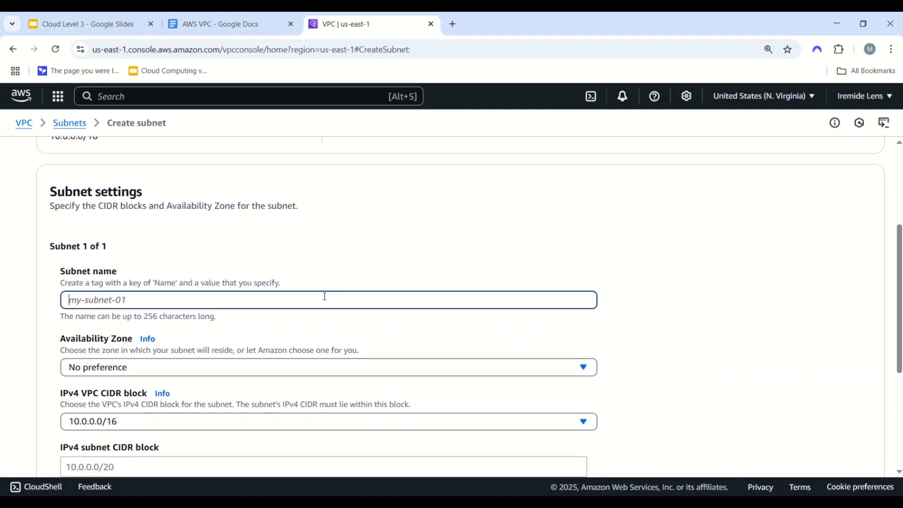
{"action": "type", "text": "PublicSubnet"}
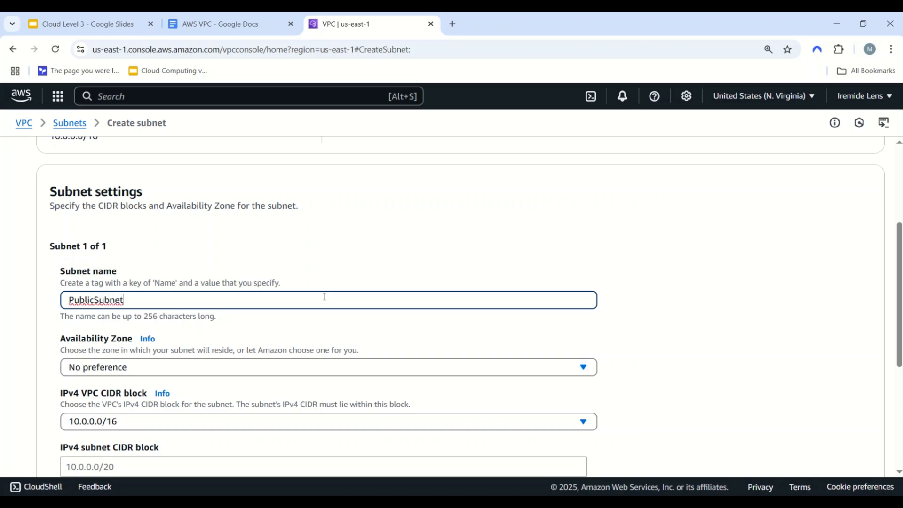
{"action": "scroll", "coordinate": [323, 296], "scroll_direction": "down", "scroll_amount": 2}
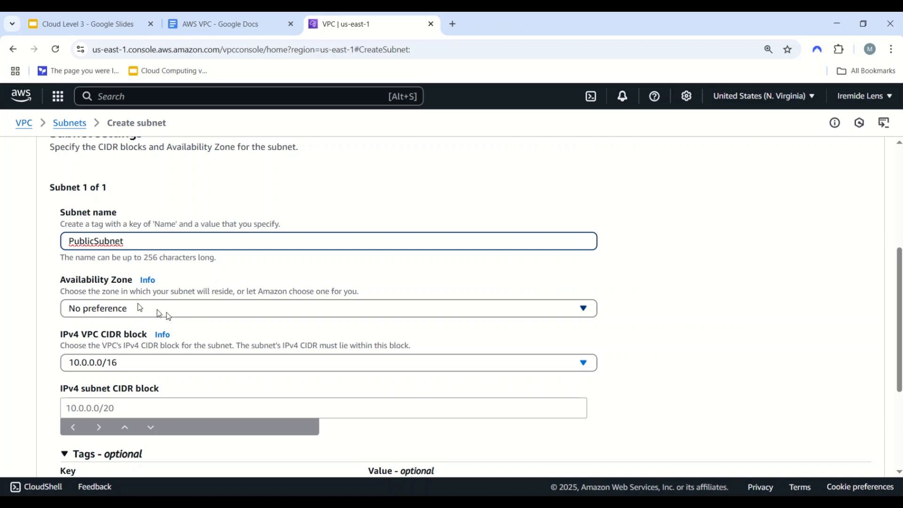
{"action": "left_click", "coordinate": [224, 309]}
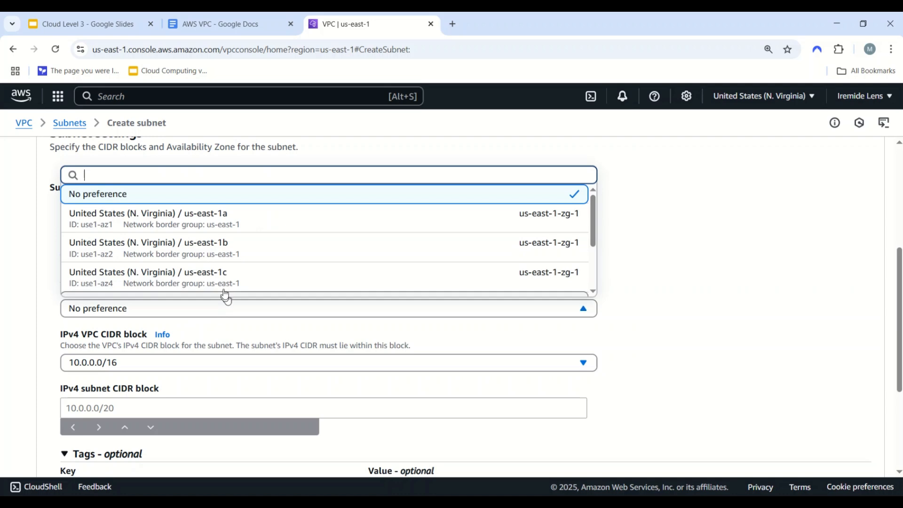
{"action": "left_click", "coordinate": [256, 222]}
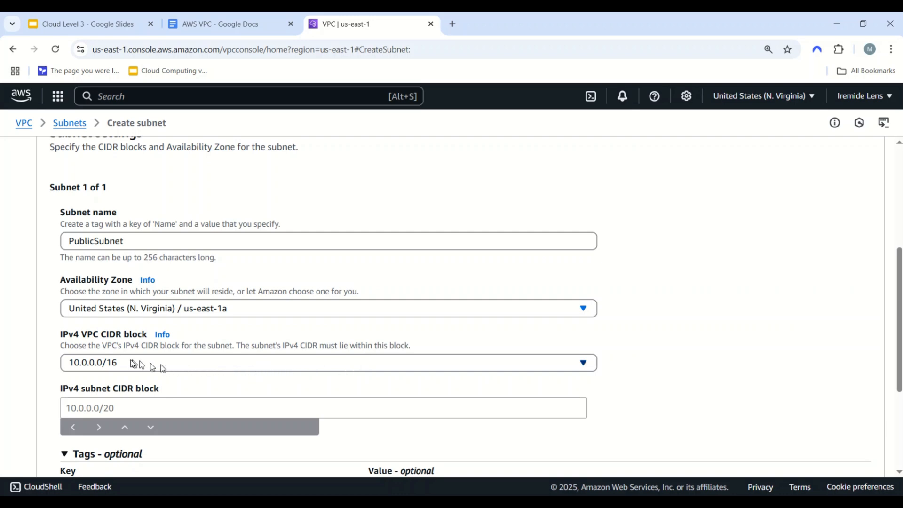
Set PublicSubnet's IPv4 subnet CIDR block to 10.0.1.0/24 within the VPC block 10.0.0.0/16
{"action": "left_click", "coordinate": [203, 366]}
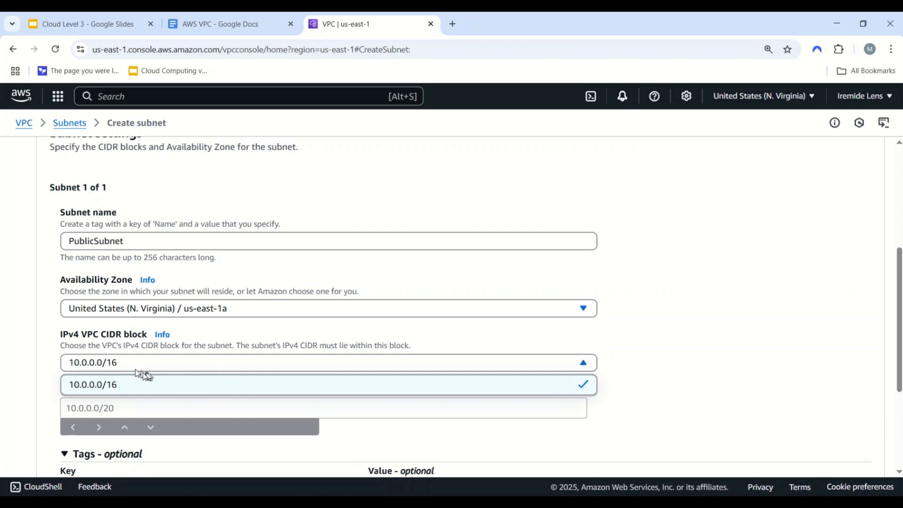
{"action": "left_click", "coordinate": [342, 375]}
{"action": "scroll", "coordinate": [177, 387], "scroll_direction": "down", "scroll_amount": 1}
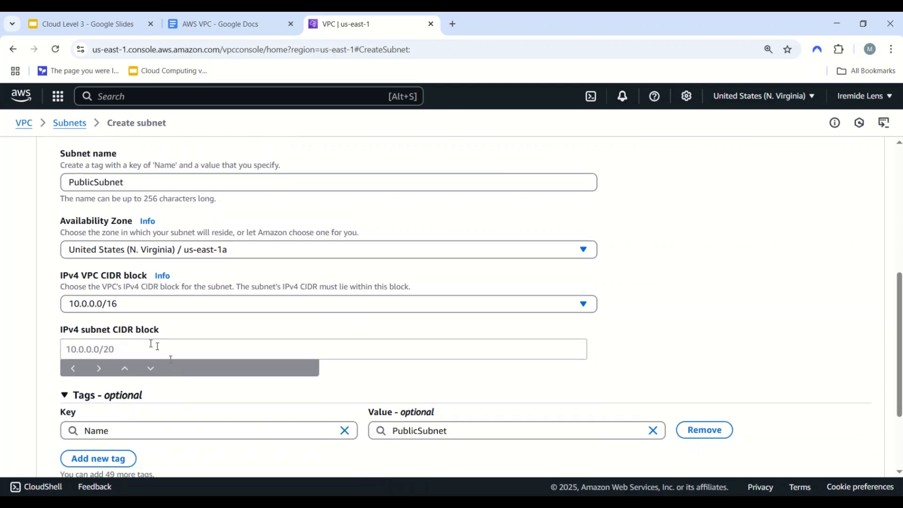
{"action": "left_click", "coordinate": [66, 349]}
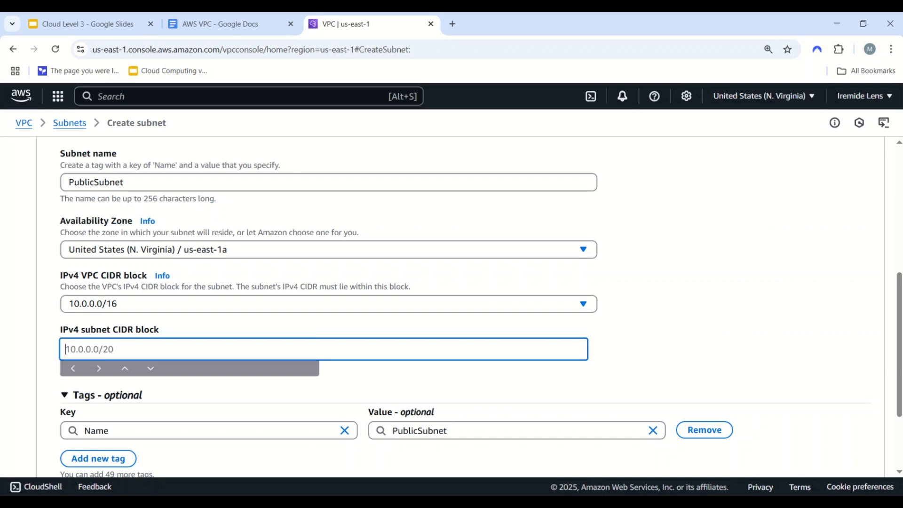
{"action": "type", "text": "10.0.1.0/24"}
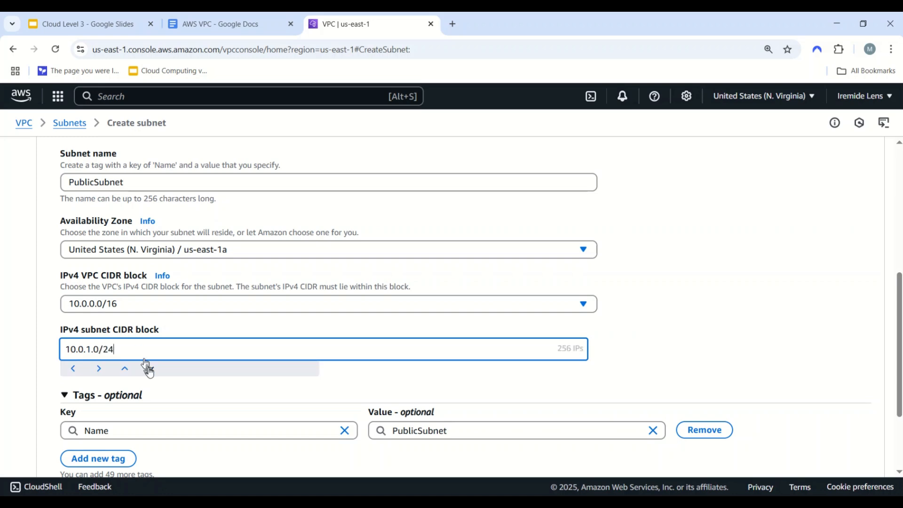
Add a second subnet named PrivateSubnet and place it in availability zone us-east-1b
{"action": "scroll", "coordinate": [147, 367], "scroll_direction": "down", "scroll_amount": 2}
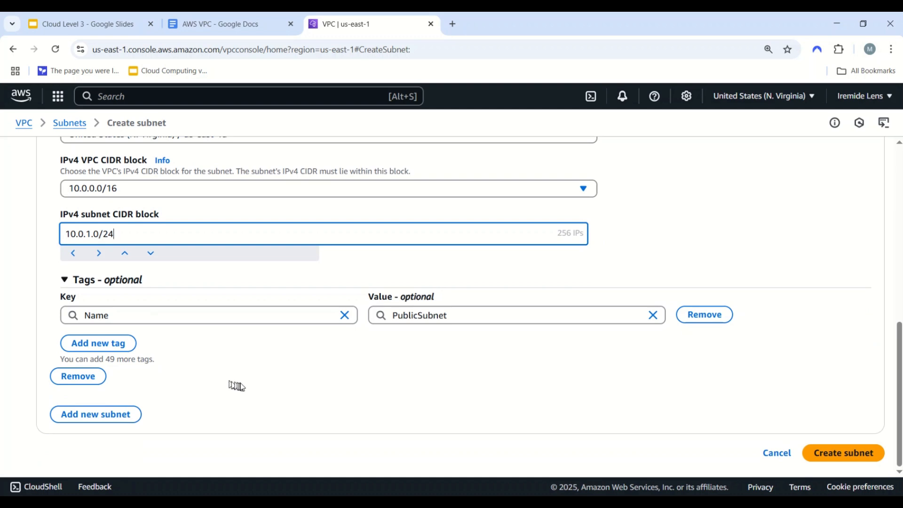
{"action": "left_click", "coordinate": [115, 417]}
{"action": "scroll", "coordinate": [127, 390], "scroll_direction": "down", "scroll_amount": 2}
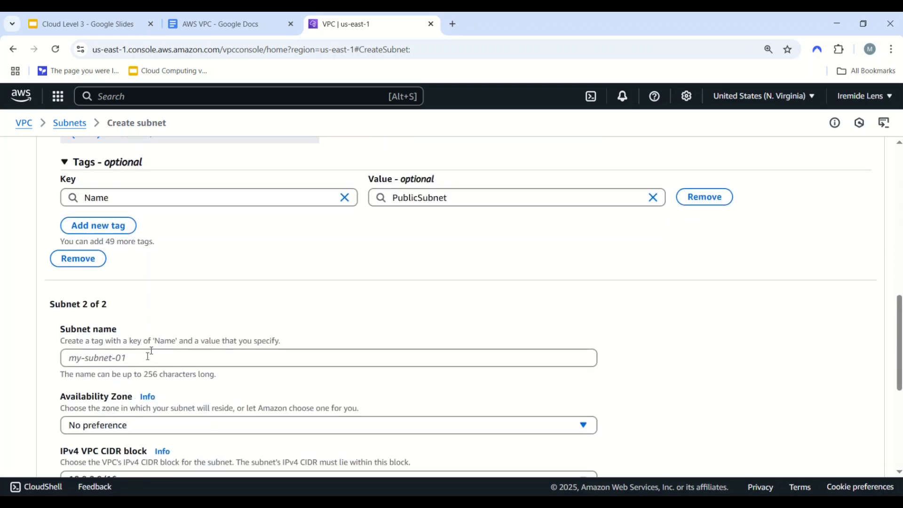
{"action": "left_click", "coordinate": [149, 356]}
{"action": "type", "text": "Pri"}
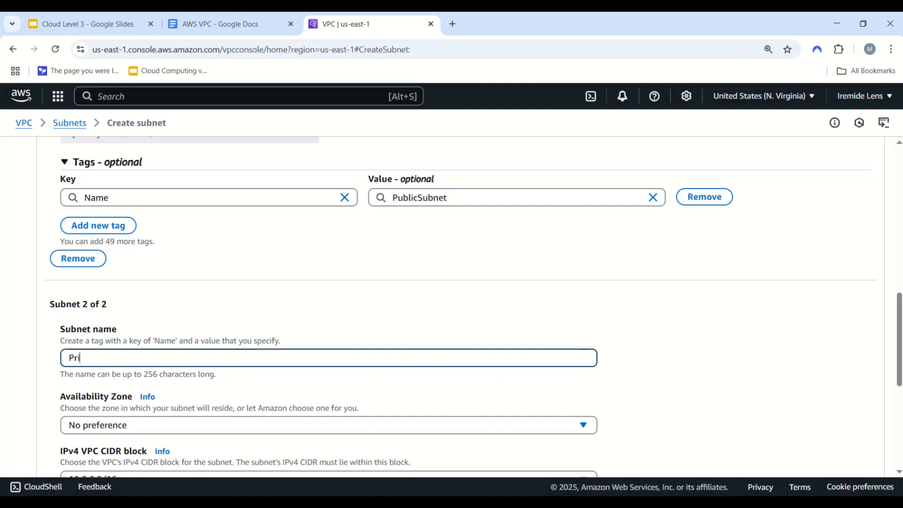
{"action": "type", "text": "vateSubn"}
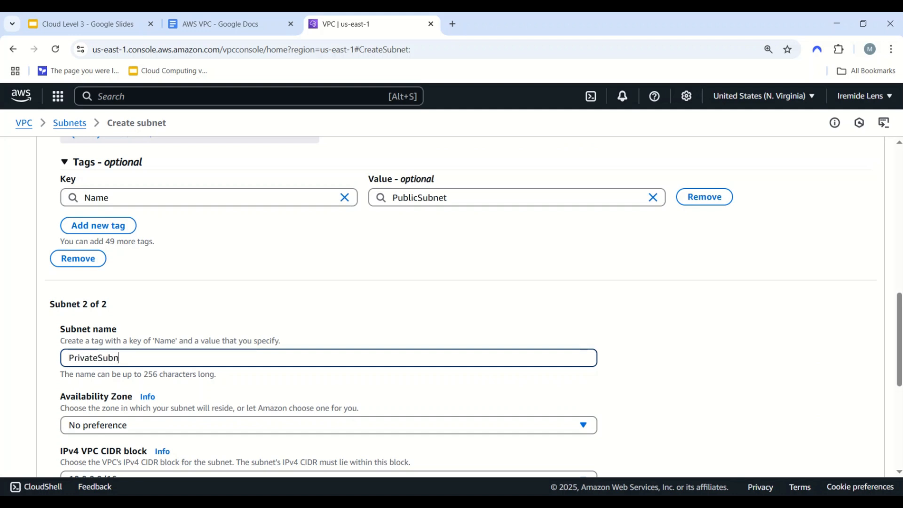
{"action": "type", "text": "et"}
{"action": "scroll", "coordinate": [188, 305], "scroll_direction": "down", "scroll_amount": 3}
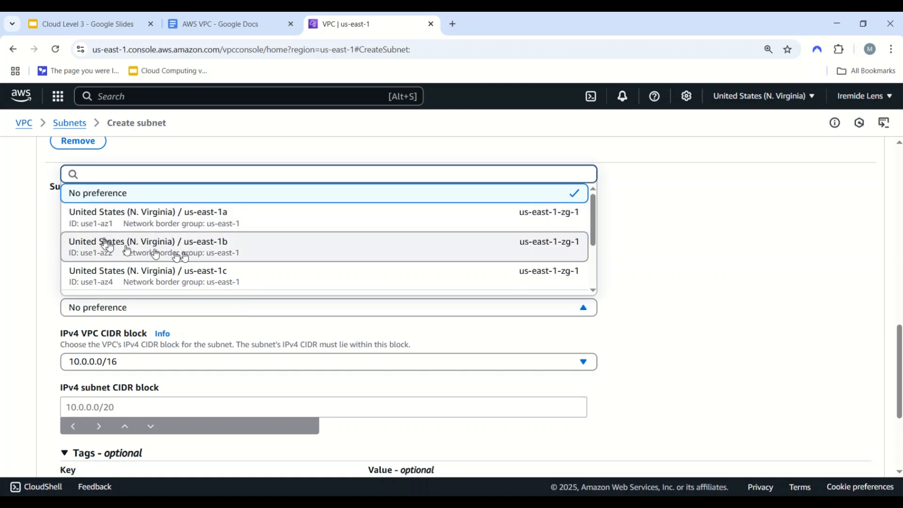
{"action": "left_click", "coordinate": [244, 253]}
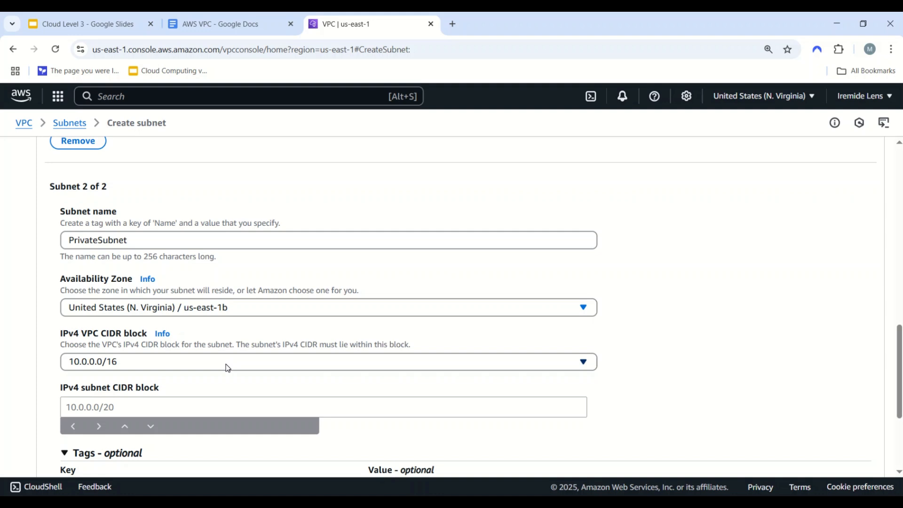
Set PrivateSubnet's IPv4 subnet CIDR block to 10.0.2.0/24
{"action": "scroll", "coordinate": [227, 367], "scroll_direction": "down", "scroll_amount": 1}
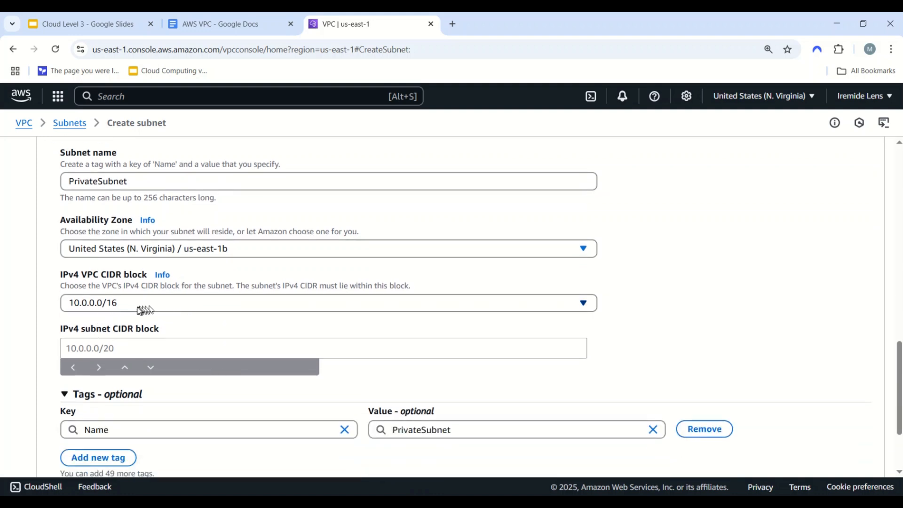
{"action": "scroll", "coordinate": [187, 327], "scroll_direction": "down", "scroll_amount": 1}
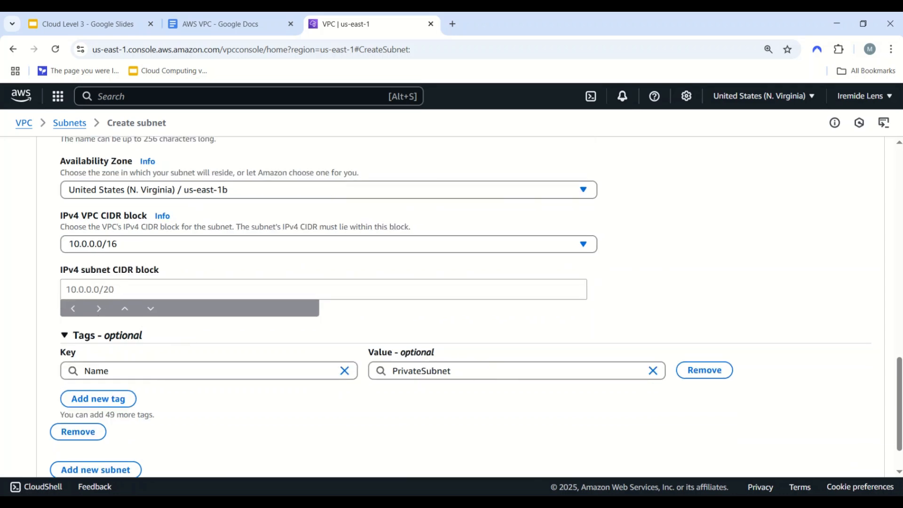
{"action": "left_click", "coordinate": [235, 289]}
{"action": "type", "text": "10"}
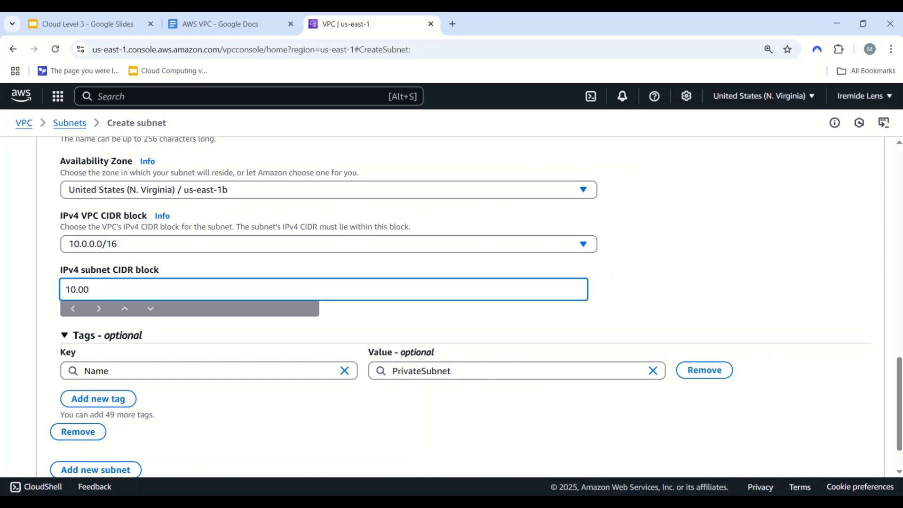
{"action": "type", "text": ".00"}
{"action": "key", "text": "BackSpace"}
{"action": "type", "text": ".2.0/24"}
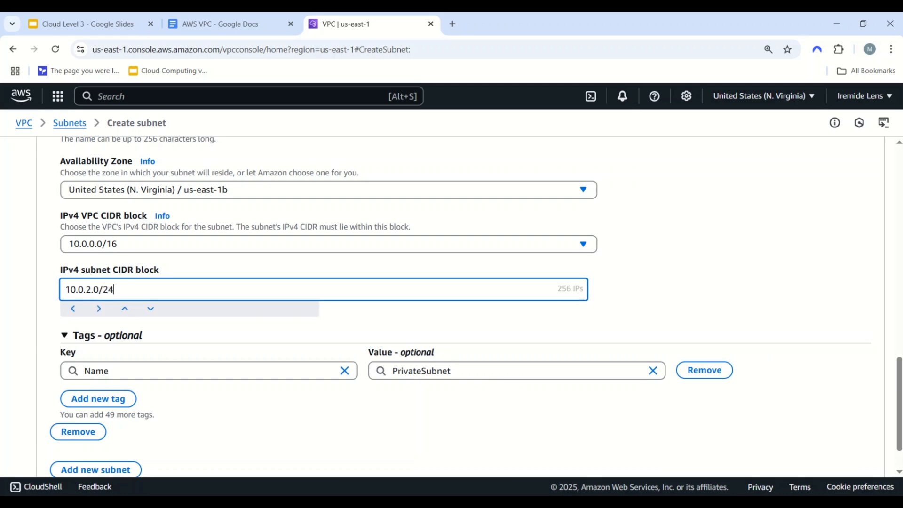
Review the settings of PublicSubnet and PrivateSubnet, and create both subnets
{"action": "scroll", "coordinate": [226, 306], "scroll_direction": "down", "scroll_amount": 1}
{"action": "scroll", "coordinate": [236, 313], "scroll_direction": "up", "scroll_amount": 4}
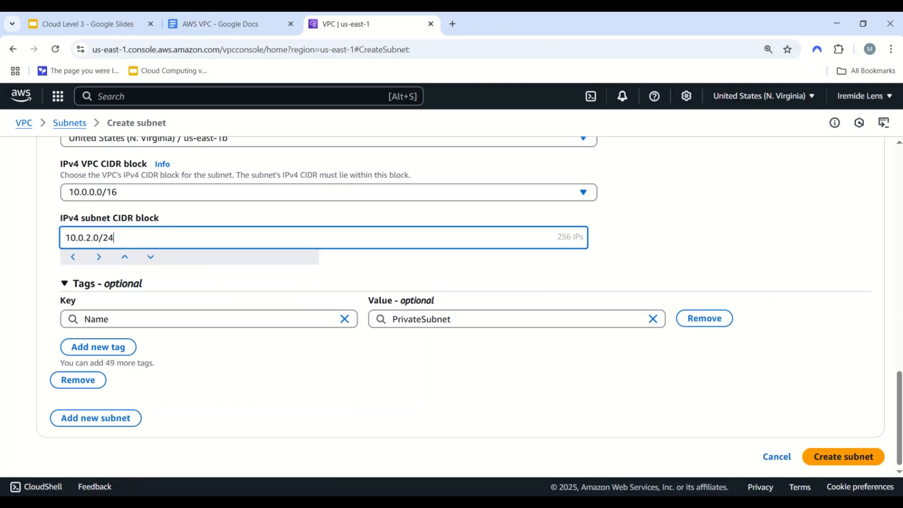
{"action": "scroll", "coordinate": [146, 314], "scroll_direction": "up", "scroll_amount": 3}
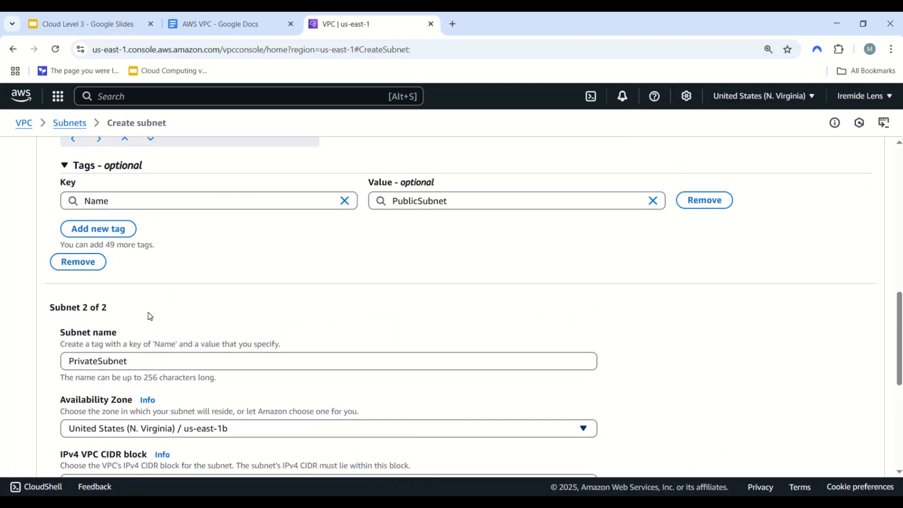
{"action": "scroll", "coordinate": [151, 318], "scroll_direction": "down", "scroll_amount": 1}
{"action": "scroll", "coordinate": [152, 318], "scroll_direction": "down", "scroll_amount": 4}
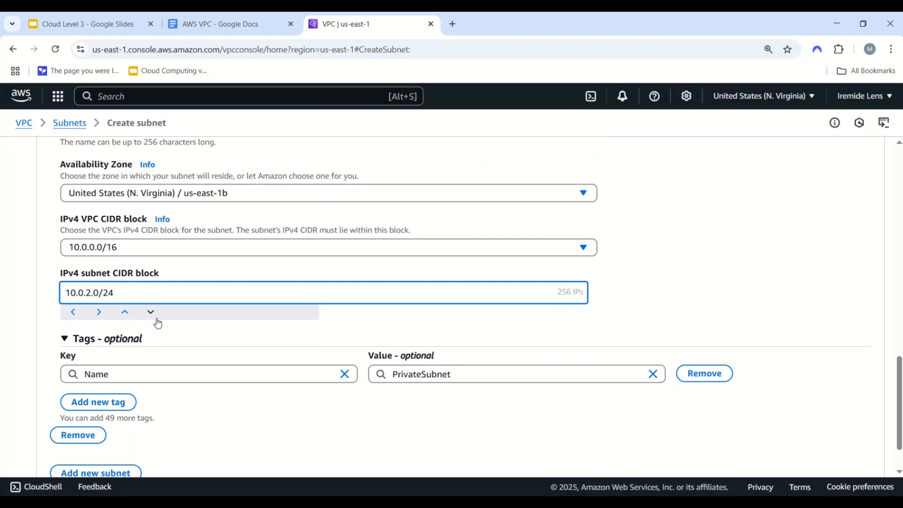
{"action": "scroll", "coordinate": [159, 326], "scroll_direction": "down", "scroll_amount": 1}
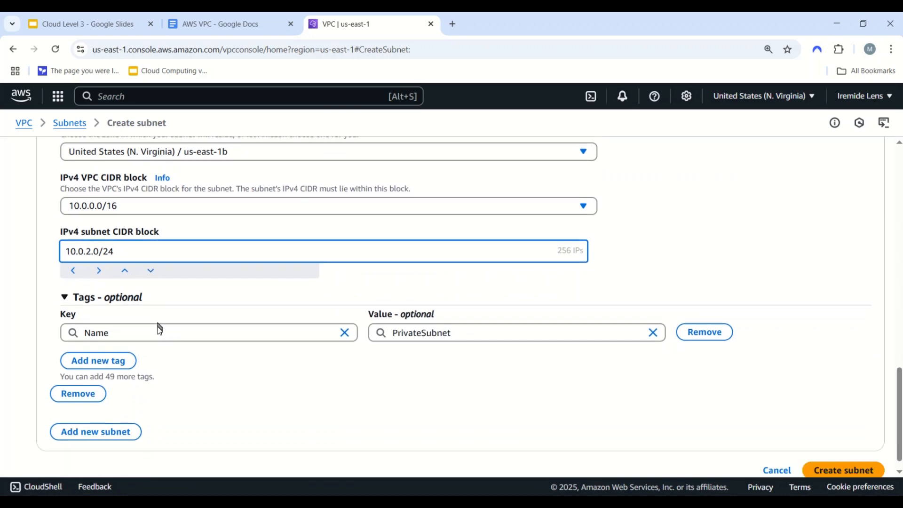
{"action": "scroll", "coordinate": [160, 332], "scroll_direction": "up", "scroll_amount": 12}
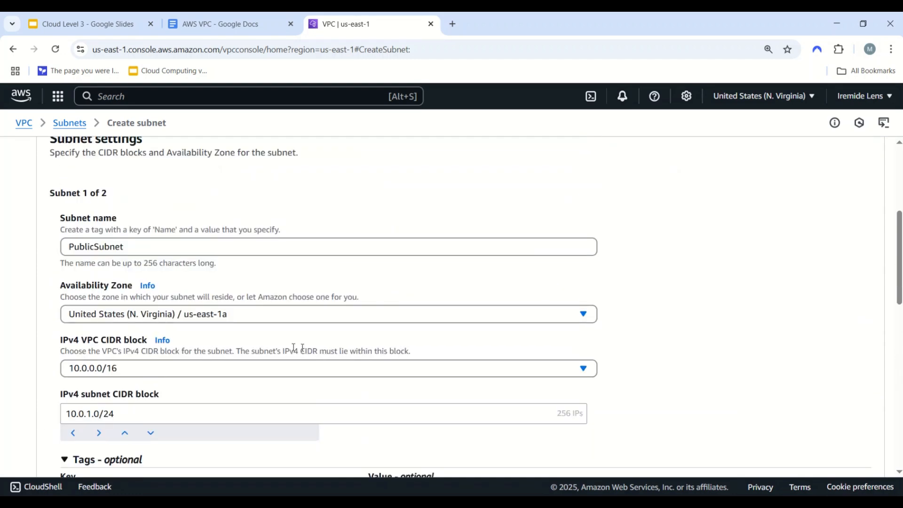
{"action": "scroll", "coordinate": [302, 347], "scroll_direction": "up", "scroll_amount": 5}
{"action": "scroll", "coordinate": [303, 353], "scroll_direction": "down", "scroll_amount": 15}
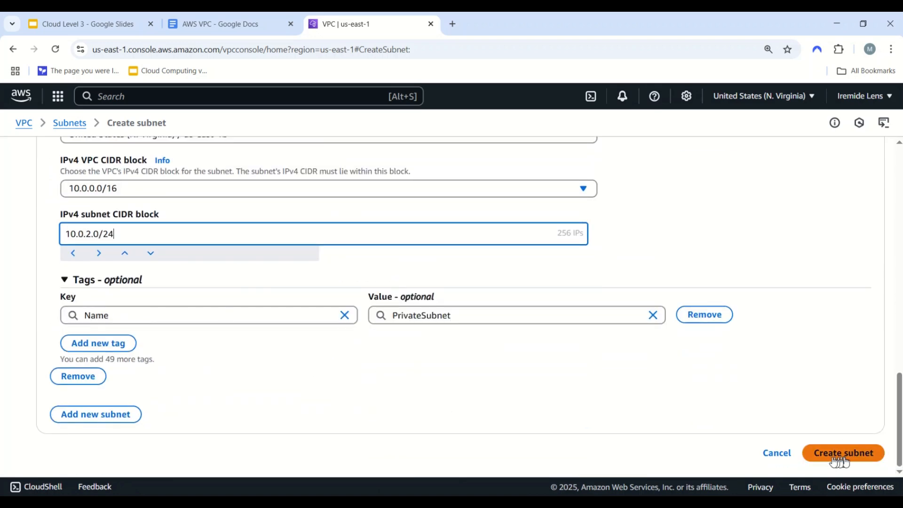
{"action": "left_click", "coordinate": [838, 459]}
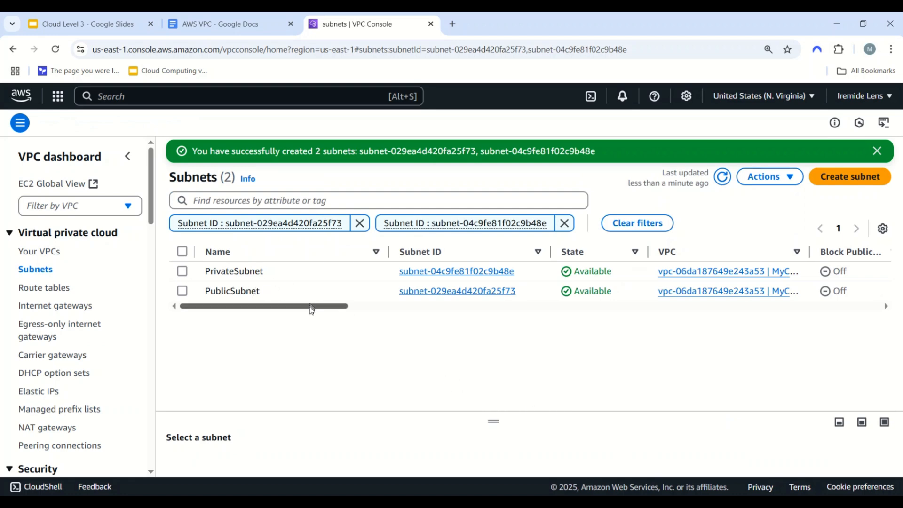
Examine the columns of the new subnets' list and view the details of PrivateSubnet
{"action": "left_click_drag", "start_coordinate": [311, 306], "coordinate": [750, 377]}
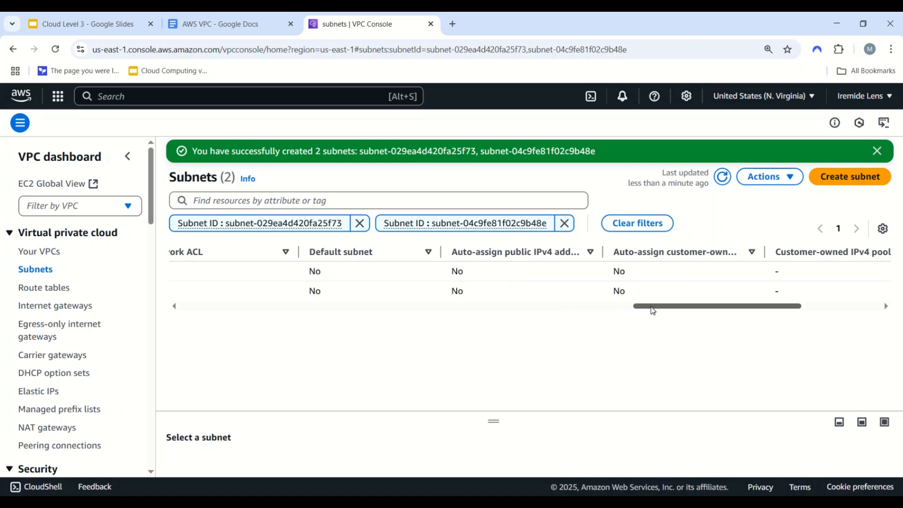
{"action": "left_click_drag", "start_coordinate": [655, 307], "coordinate": [123, 307]}
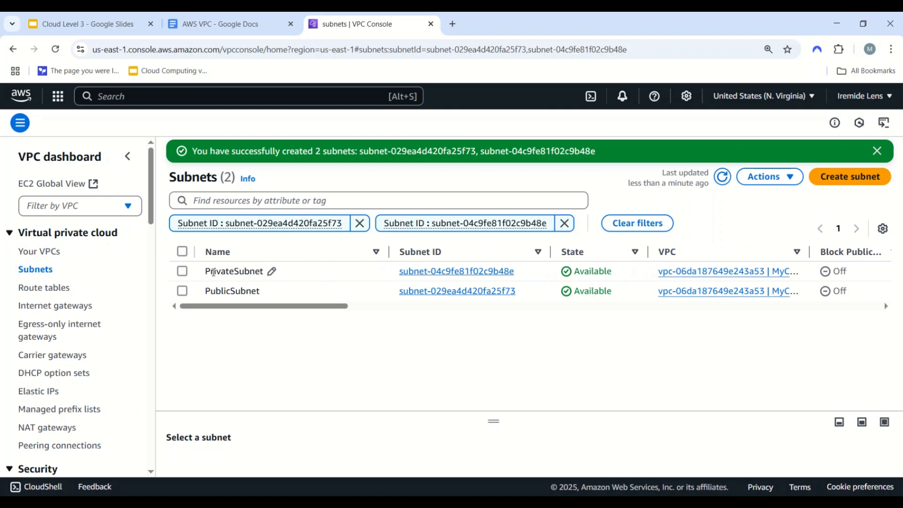
{"action": "left_click", "coordinate": [427, 273]}
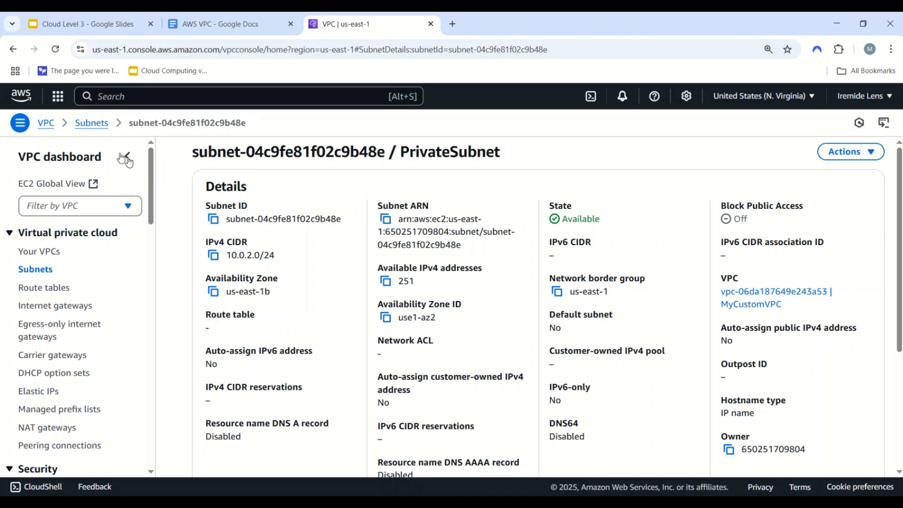
Enable auto-assign public IPv4 address in PublicSubnet's subnet settings and save the change
{"action": "left_click", "coordinate": [94, 126]}
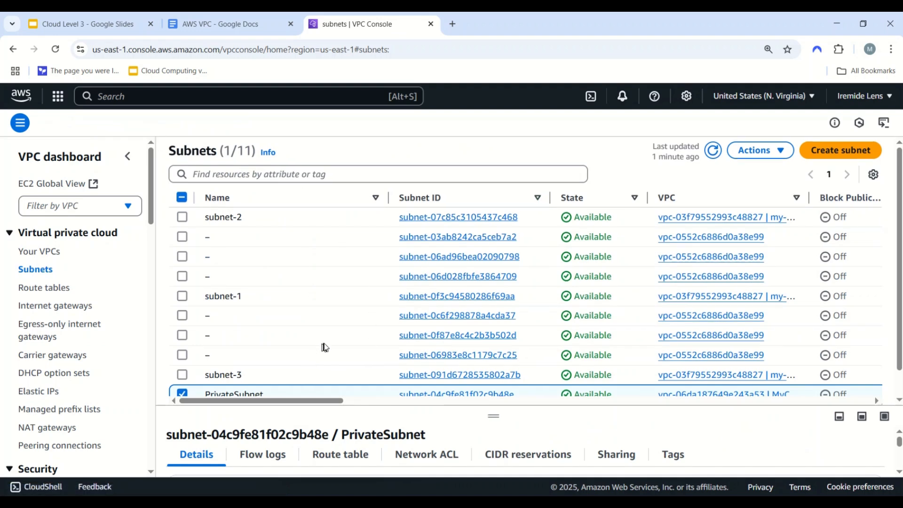
{"action": "scroll", "coordinate": [324, 347], "scroll_direction": "down", "scroll_amount": 1}
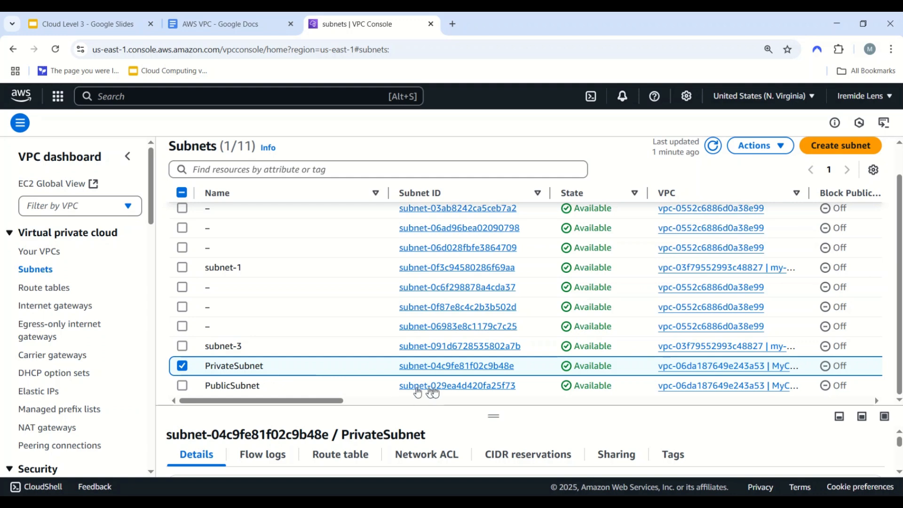
{"action": "left_click", "coordinate": [432, 391]}
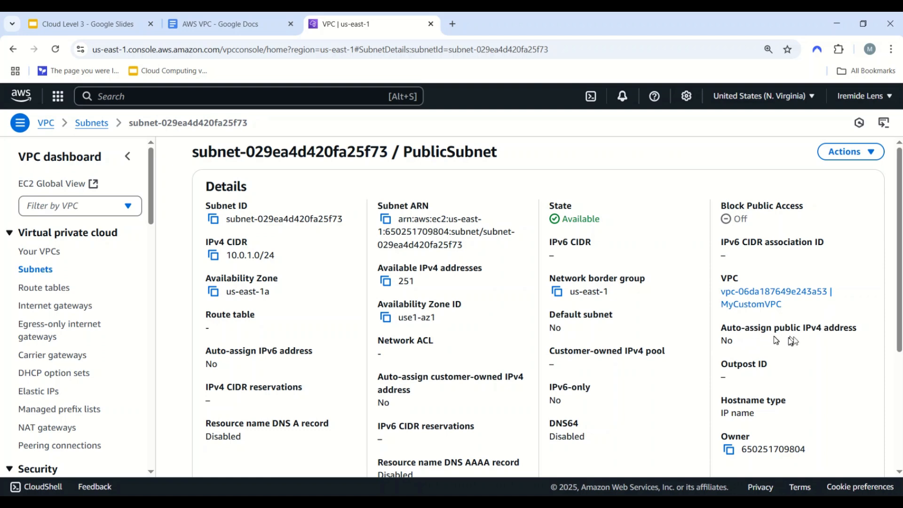
{"action": "left_click", "coordinate": [852, 153]}
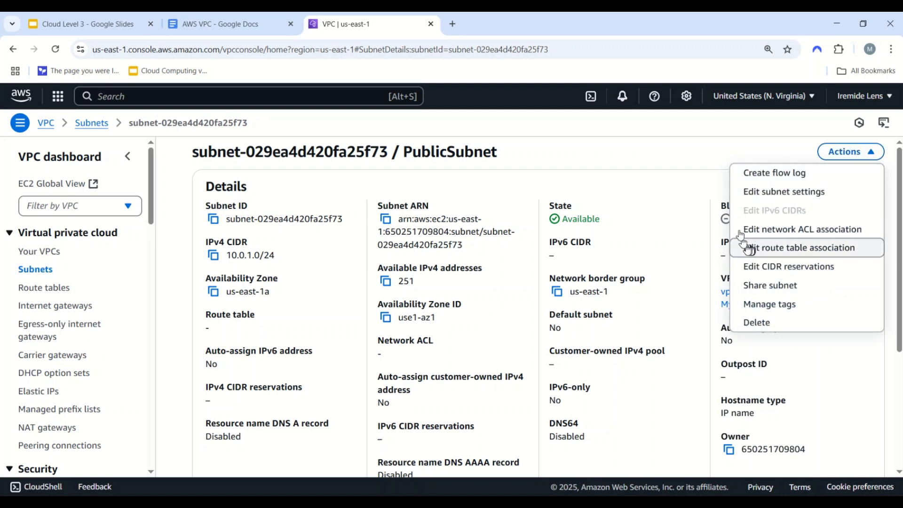
{"action": "left_click", "coordinate": [826, 190]}
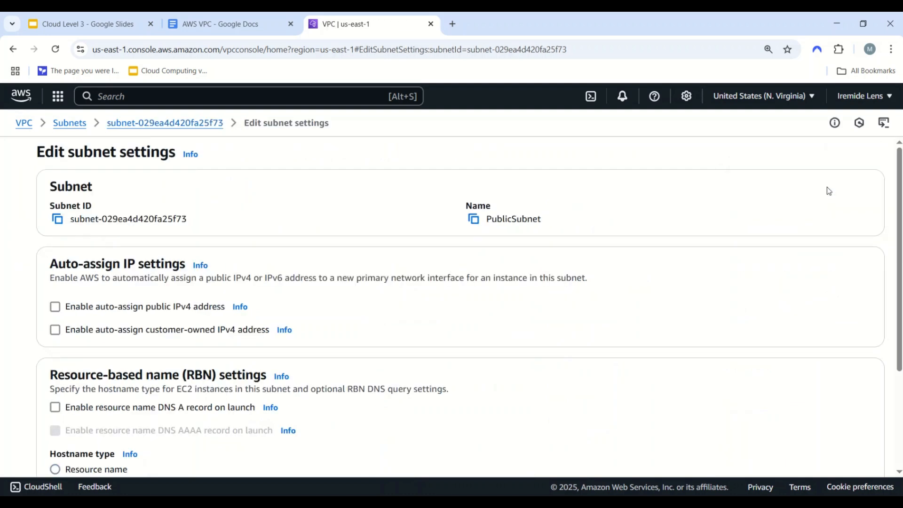
{"action": "left_click", "coordinate": [55, 307]}
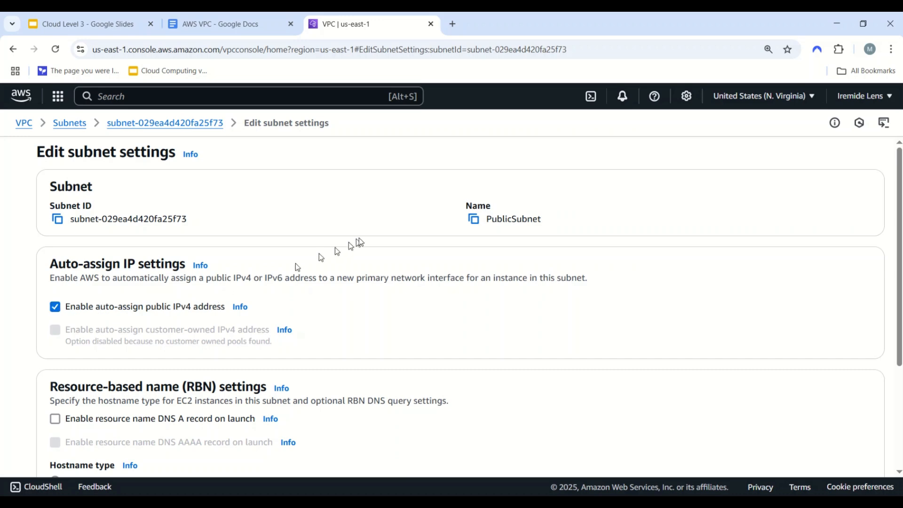
{"action": "scroll", "coordinate": [378, 310], "scroll_direction": "down", "scroll_amount": 3}
{"action": "scroll", "coordinate": [395, 297], "scroll_direction": "up", "scroll_amount": 3}
{"action": "scroll", "coordinate": [433, 279], "scroll_direction": "down", "scroll_amount": 3}
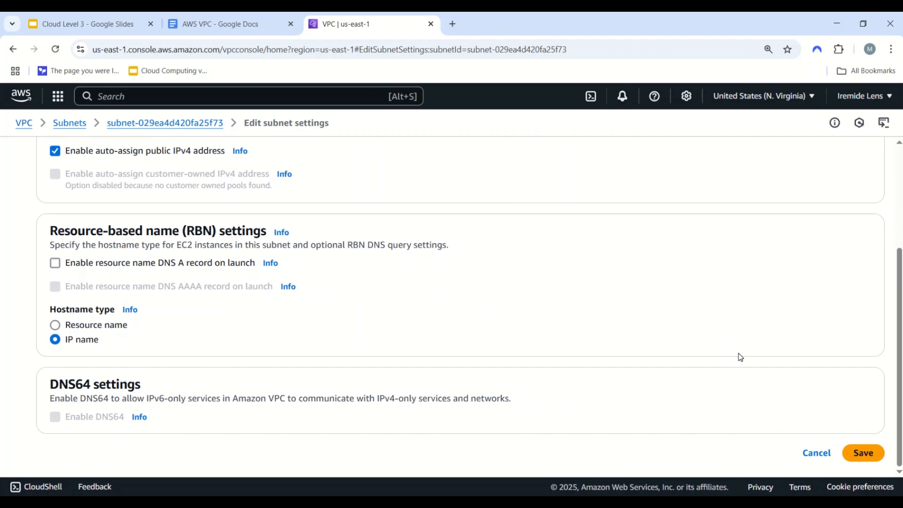
{"action": "left_click", "coordinate": [856, 454]}
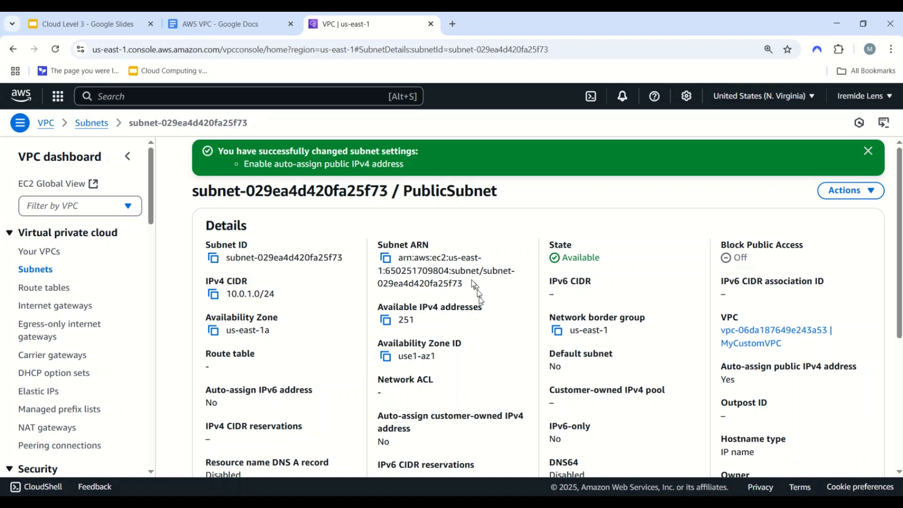
{"action": "scroll", "coordinate": [717, 286], "scroll_direction": "down", "scroll_amount": 1}
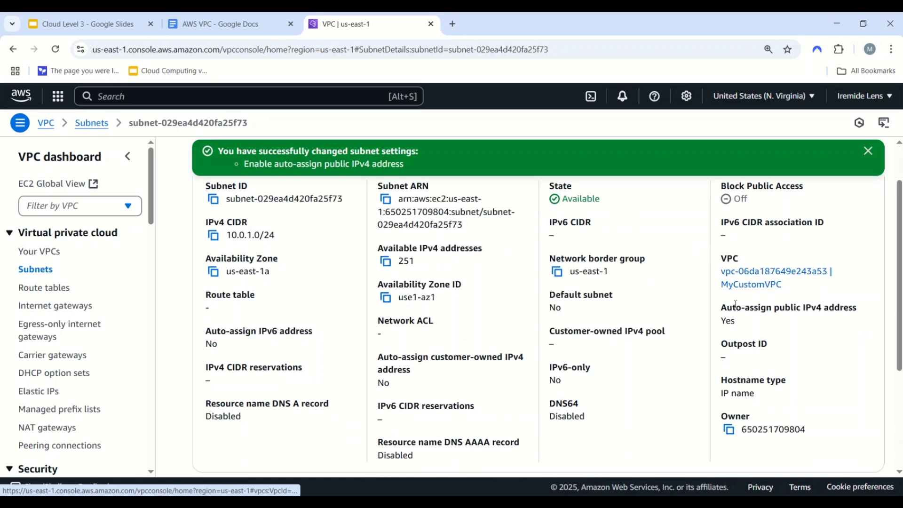
{"action": "scroll", "coordinate": [736, 297], "scroll_direction": "up", "scroll_amount": 1}
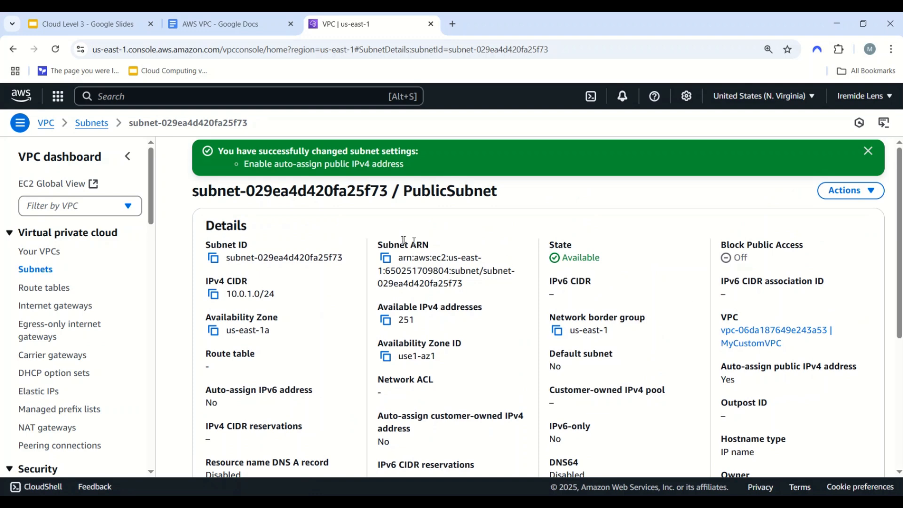
Create an internet gateway with the name tag MyIGW
{"action": "left_click", "coordinate": [54, 305]}
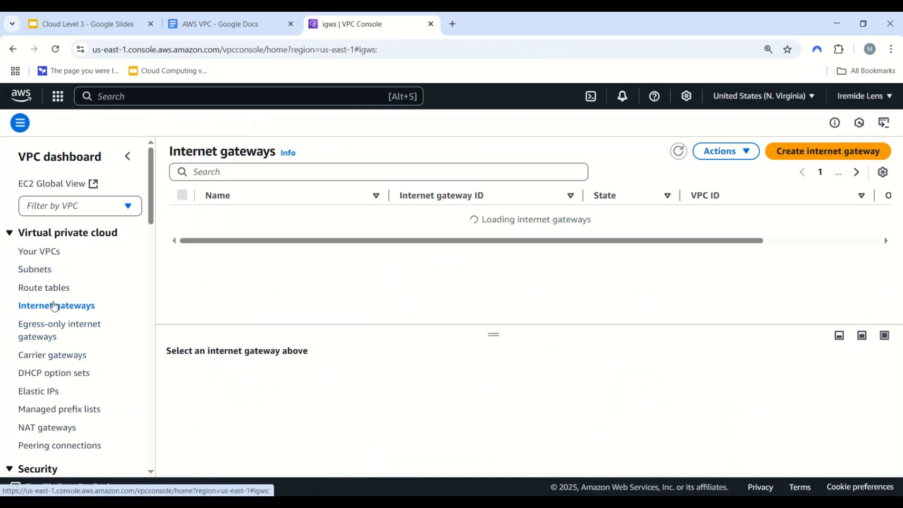
{"action": "left_click", "coordinate": [828, 151]}
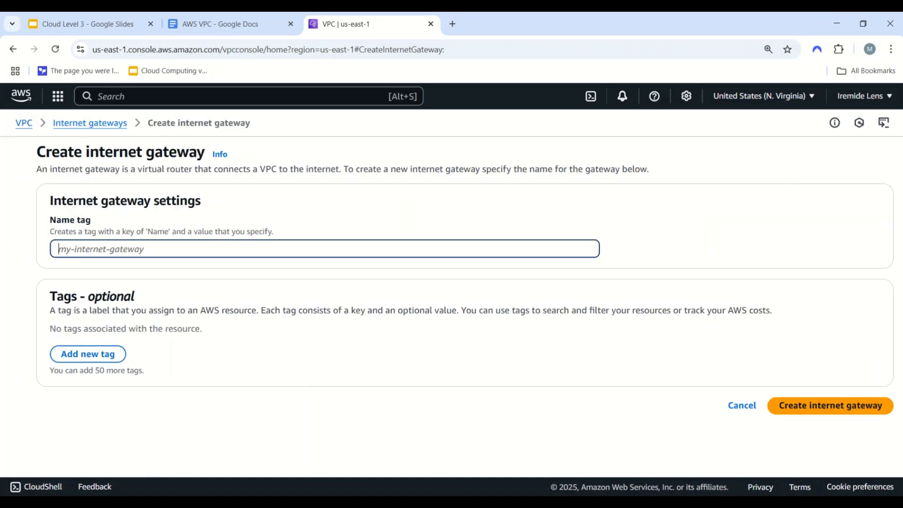
{"action": "type", "text": "M"}
{"action": "key", "text": "BackSpace"}
{"action": "type", "text": "MyIGW"}
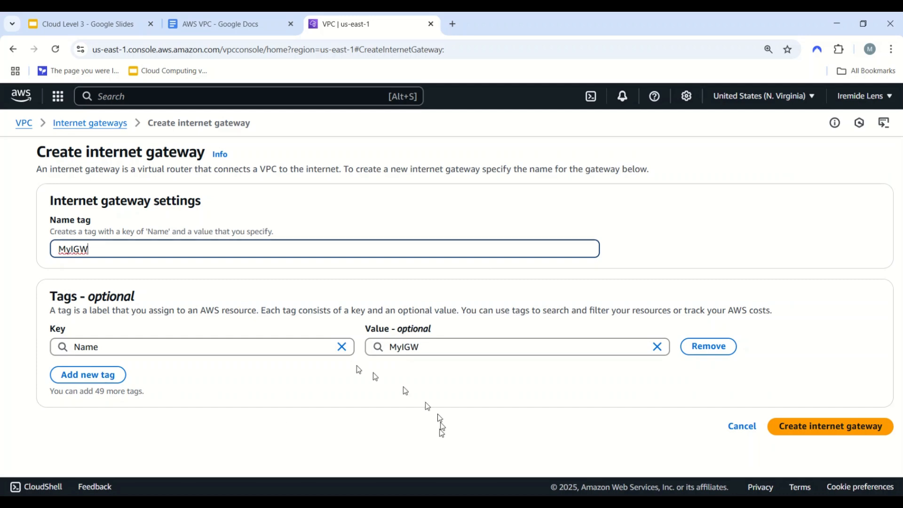
{"action": "left_click", "coordinate": [827, 426]}
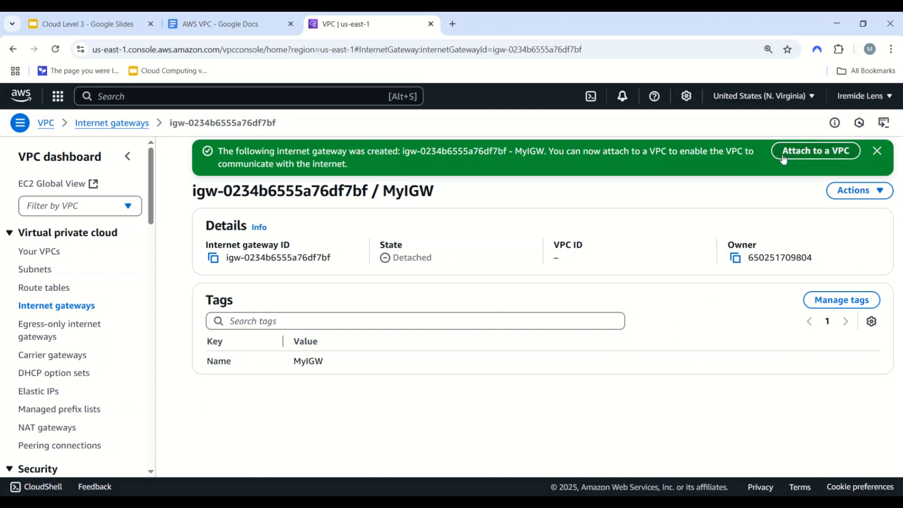
Attach the internet gateway MyIGW to MyCustomVPC
{"action": "left_click", "coordinate": [858, 192]}
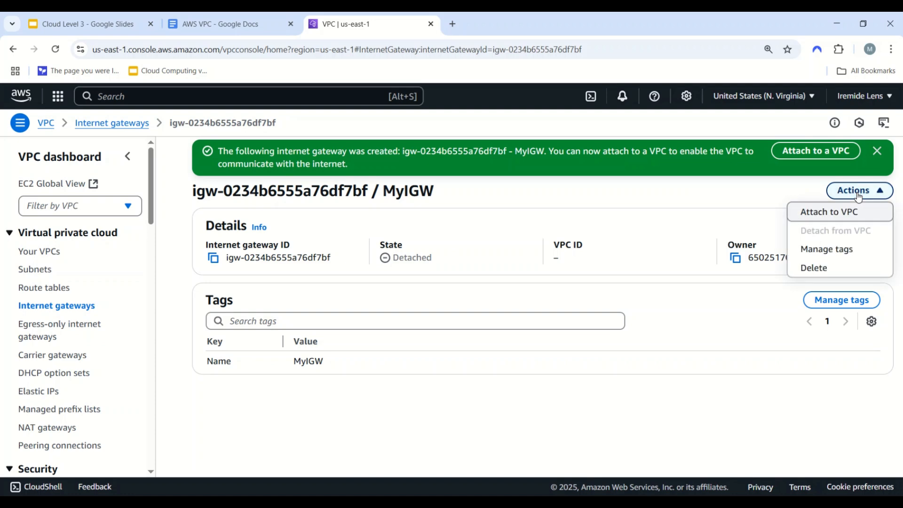
{"action": "left_click", "coordinate": [818, 215]}
{"action": "left_click", "coordinate": [127, 248]}
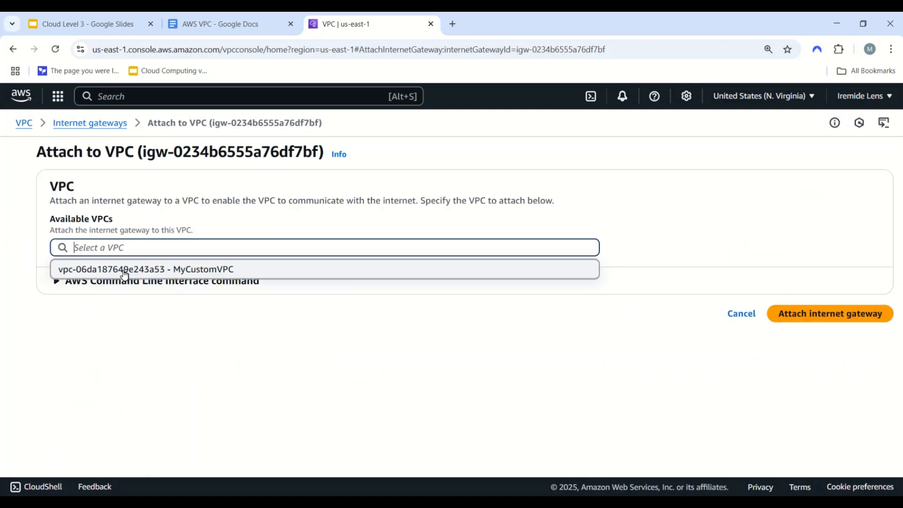
{"action": "left_click", "coordinate": [125, 272]}
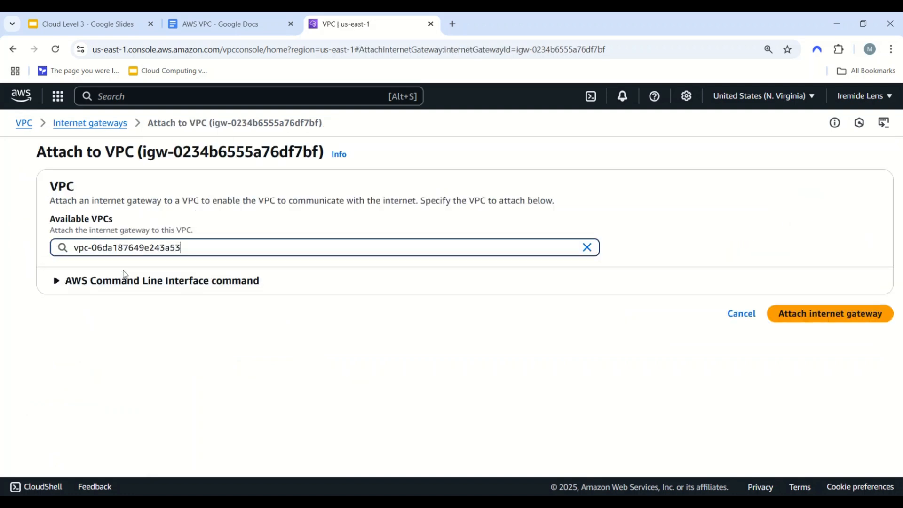
{"action": "left_click", "coordinate": [845, 317]}
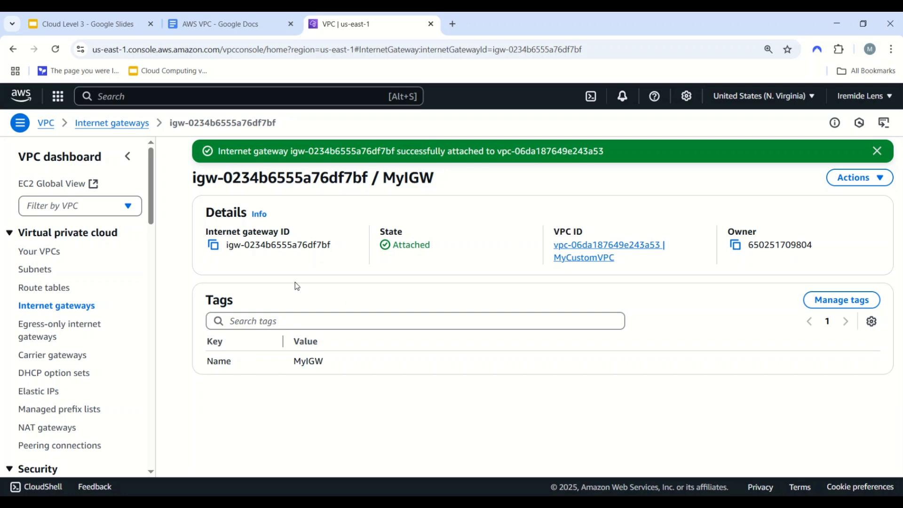
Create a route table named PublicRouteTable in MyCustomVPC
{"action": "left_click", "coordinate": [58, 288]}
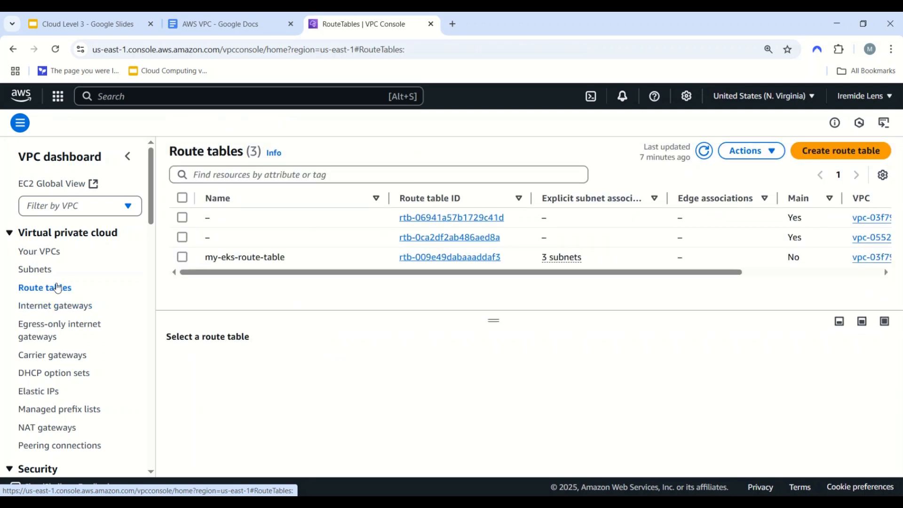
{"action": "left_click", "coordinate": [844, 159]}
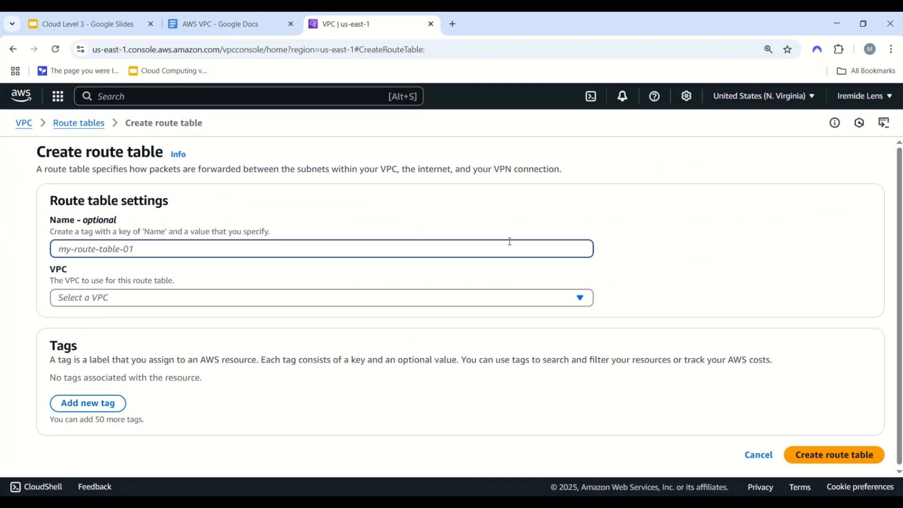
{"action": "type", "text": "Publi"}
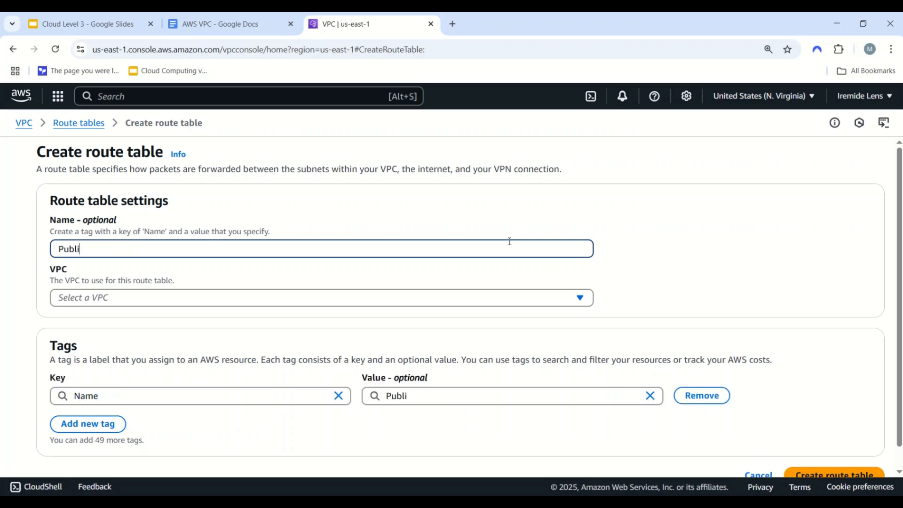
{"action": "type", "text": "cRouteTable"}
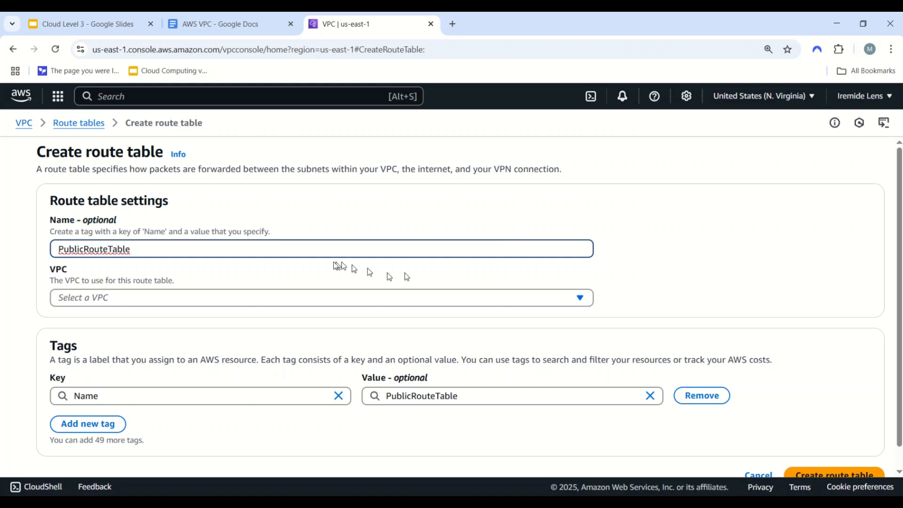
{"action": "left_click", "coordinate": [228, 304]}
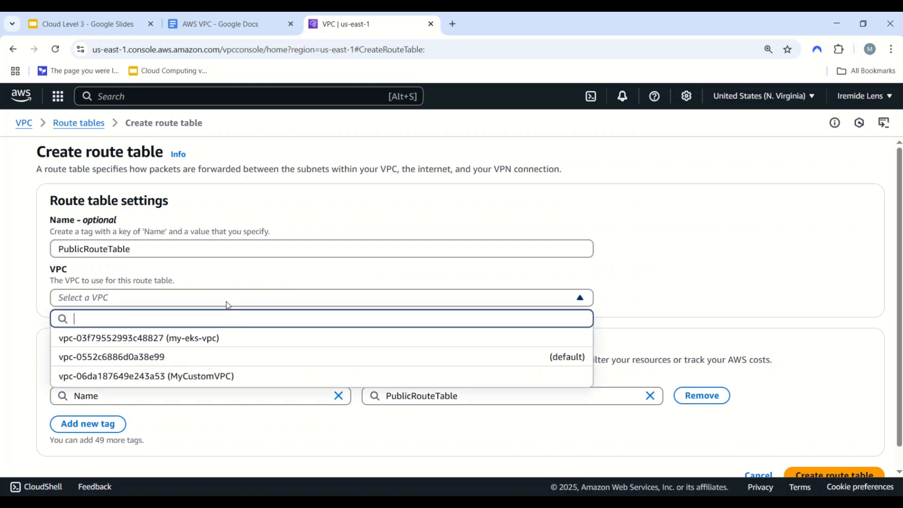
{"action": "left_click", "coordinate": [218, 379]}
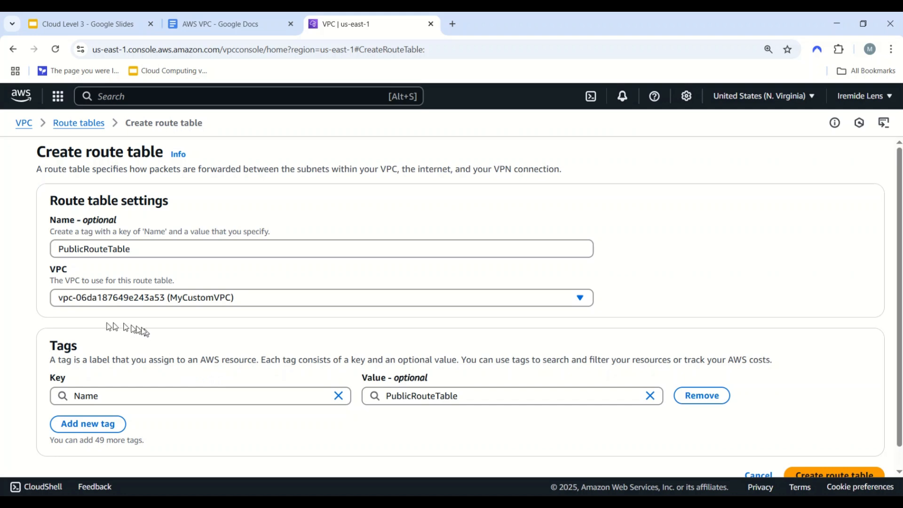
{"action": "scroll", "coordinate": [141, 354], "scroll_direction": "down", "scroll_amount": 1}
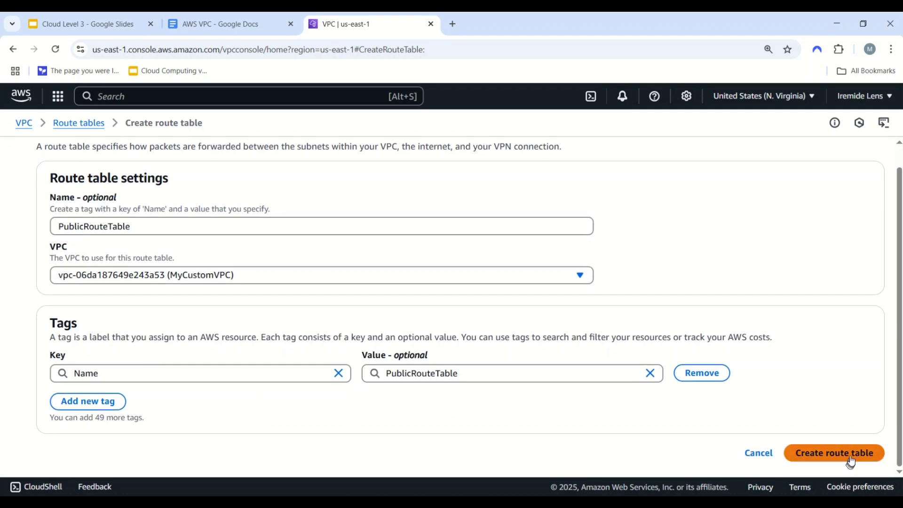
{"action": "left_click", "coordinate": [851, 458]}
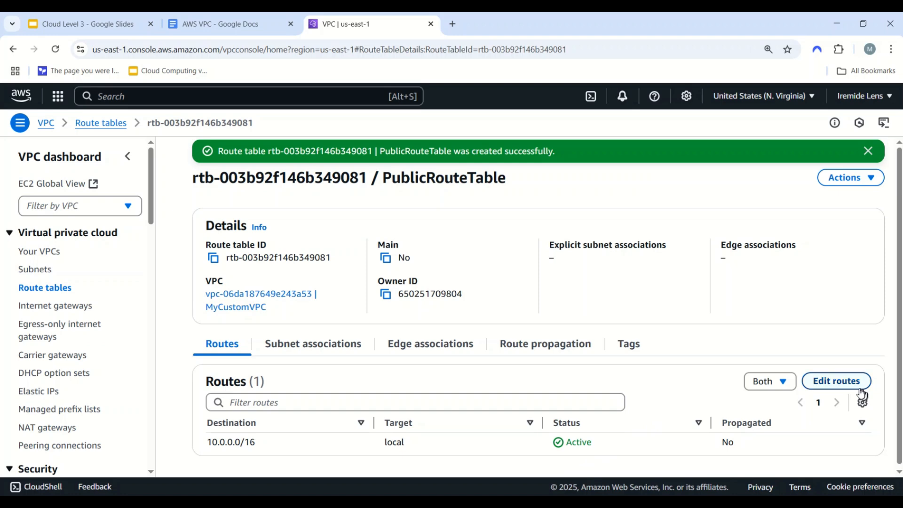
Add a route to PublicRouteTable with destination 0.0.0.0/0 targeting the internet gateway MyIGW, and save the changes
{"action": "scroll", "coordinate": [470, 438], "scroll_direction": "down", "scroll_amount": 1}
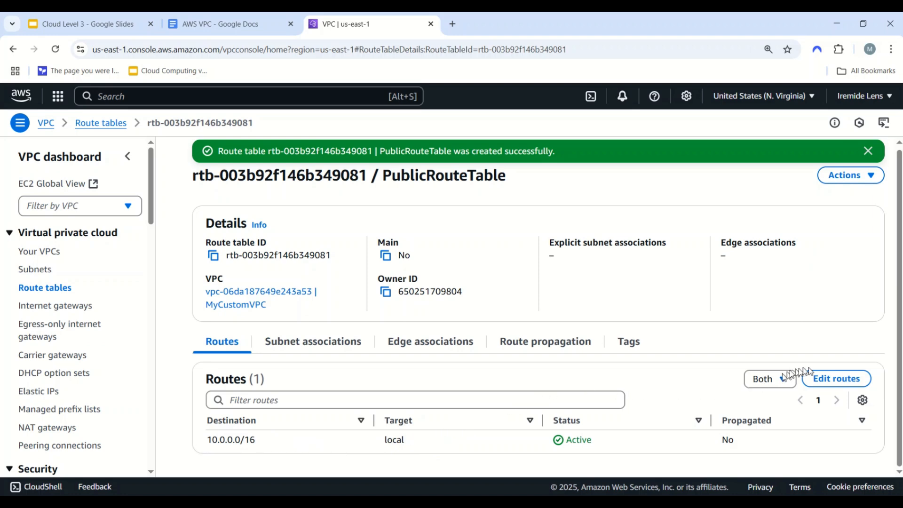
{"action": "left_click", "coordinate": [845, 382]}
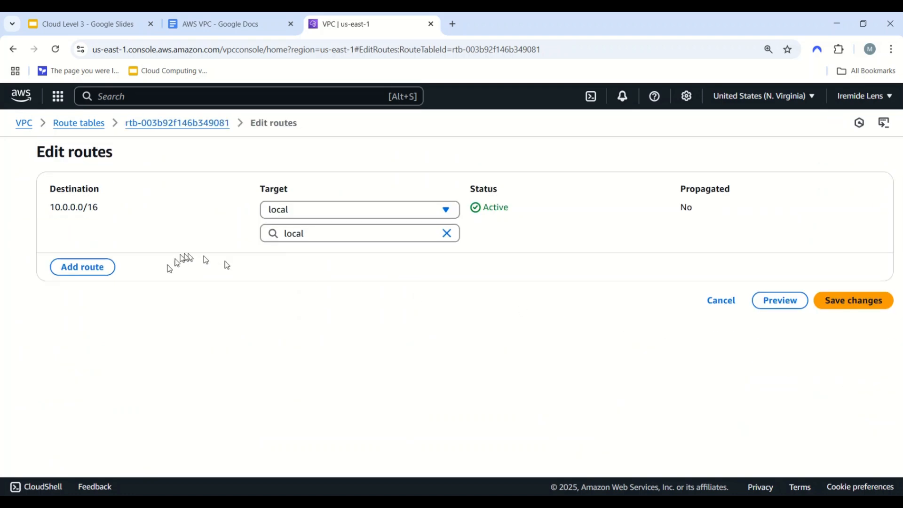
{"action": "left_click", "coordinate": [94, 268]}
{"action": "left_click", "coordinate": [101, 257]}
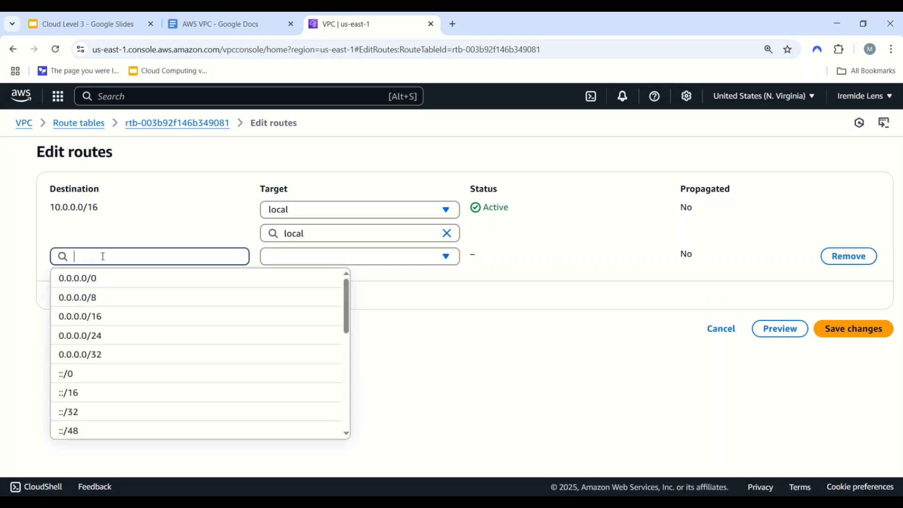
{"action": "left_click", "coordinate": [106, 277]}
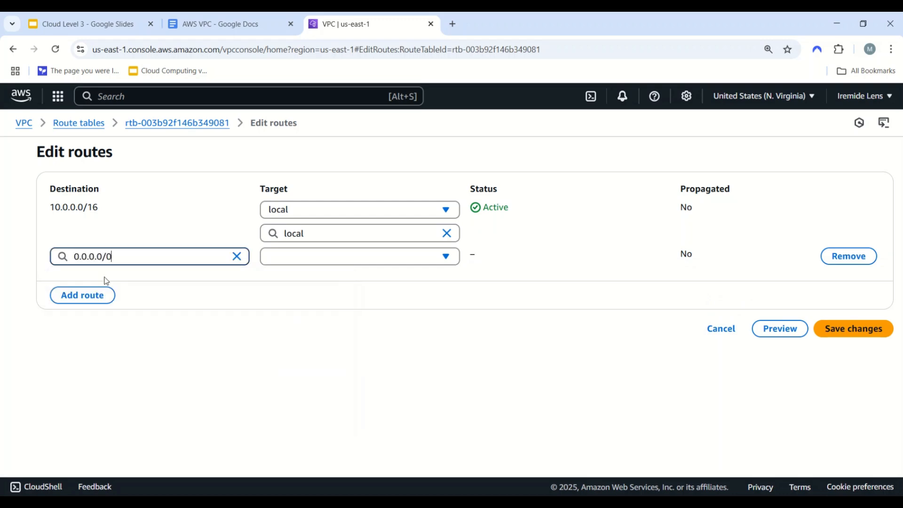
{"action": "left_click", "coordinate": [386, 260]}
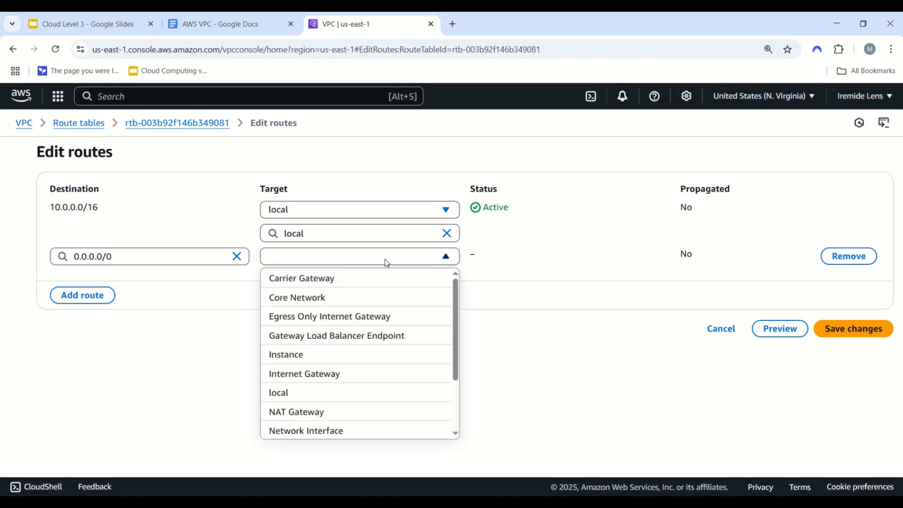
{"action": "left_click", "coordinate": [399, 376]}
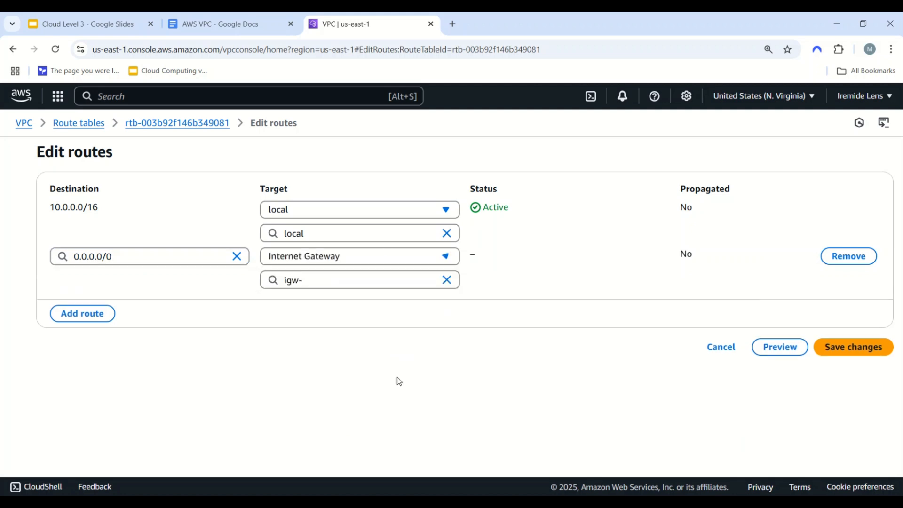
{"action": "left_click", "coordinate": [371, 280]}
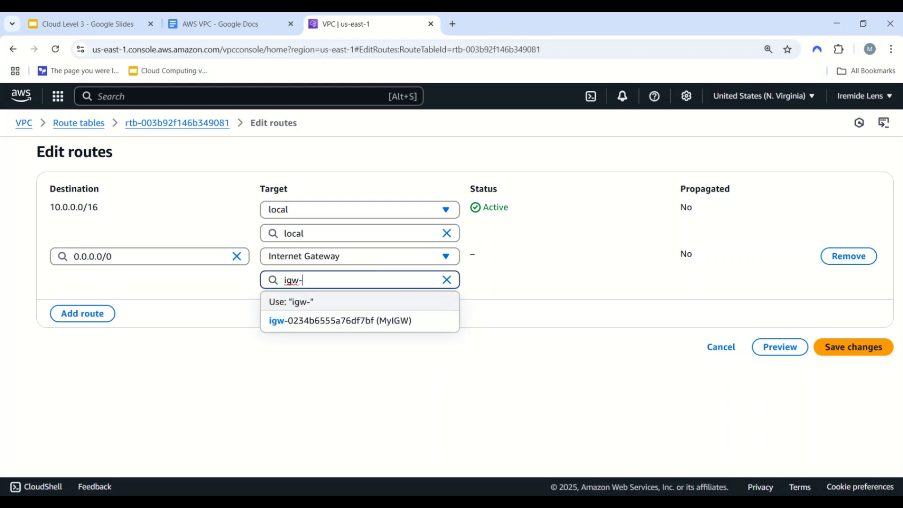
{"action": "left_click", "coordinate": [397, 322]}
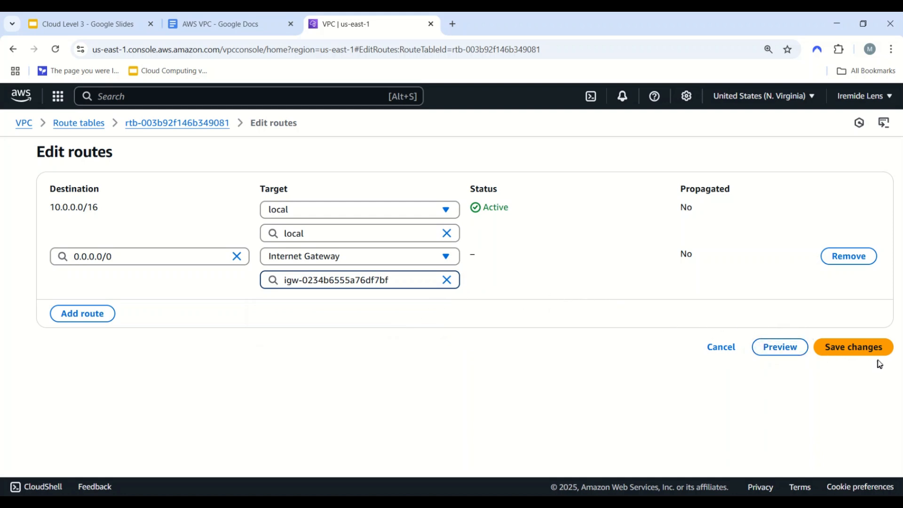
{"action": "left_click", "coordinate": [850, 356]}
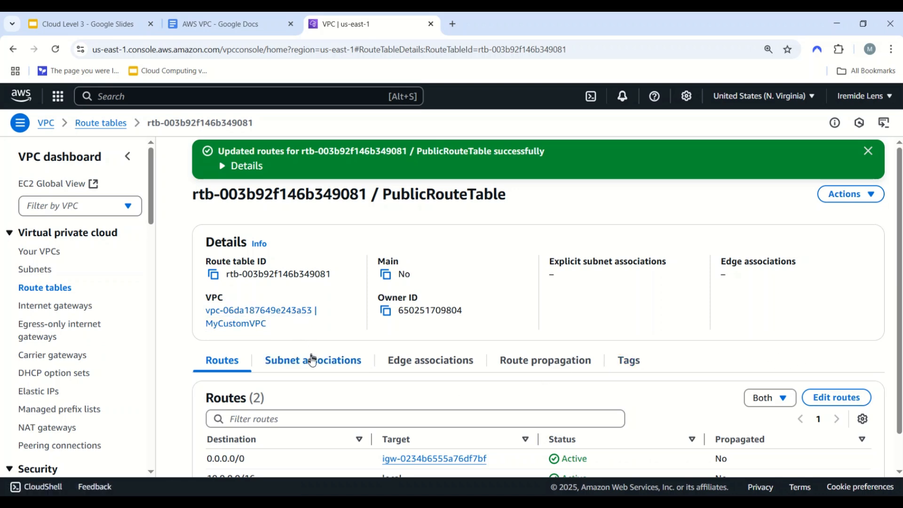
Associate PublicSubnet explicitly with PublicRouteTable and save the association
{"action": "scroll", "coordinate": [312, 361], "scroll_direction": "down", "scroll_amount": 1}
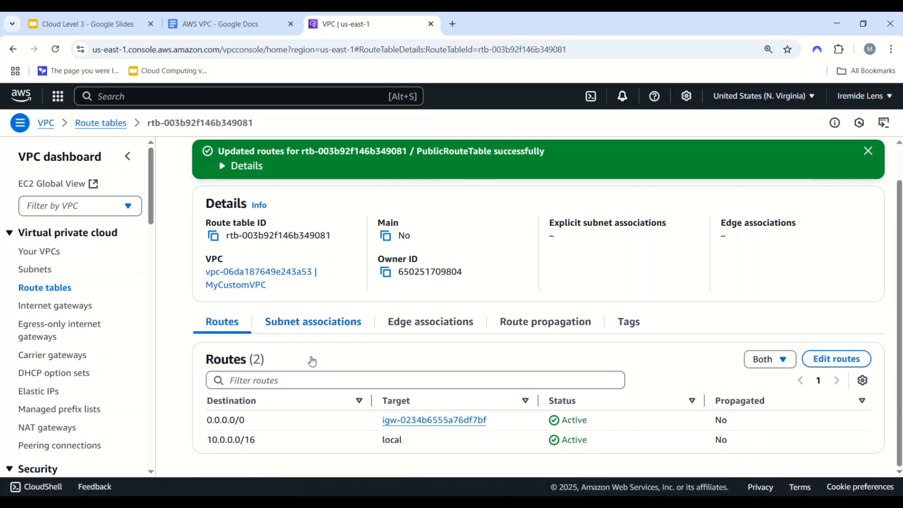
{"action": "left_click", "coordinate": [298, 325]}
{"action": "scroll", "coordinate": [792, 346], "scroll_direction": "down", "scroll_amount": 1}
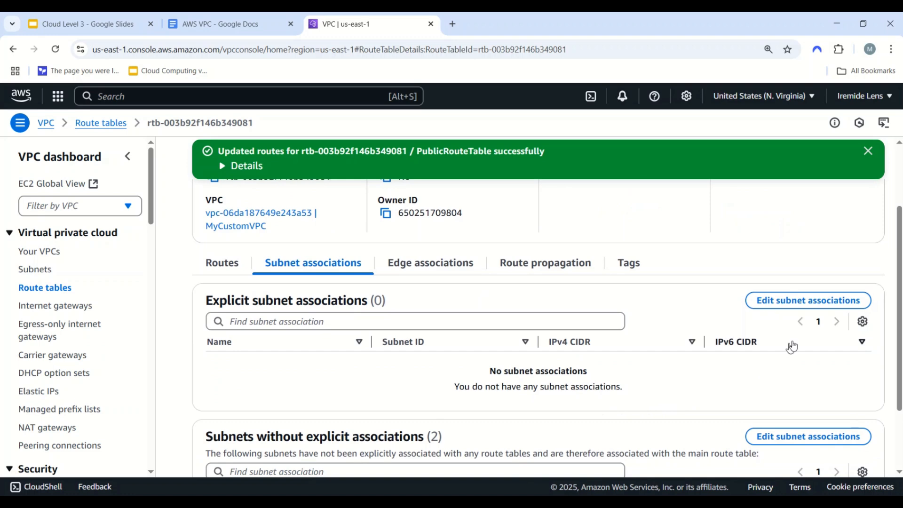
{"action": "left_click", "coordinate": [832, 300]}
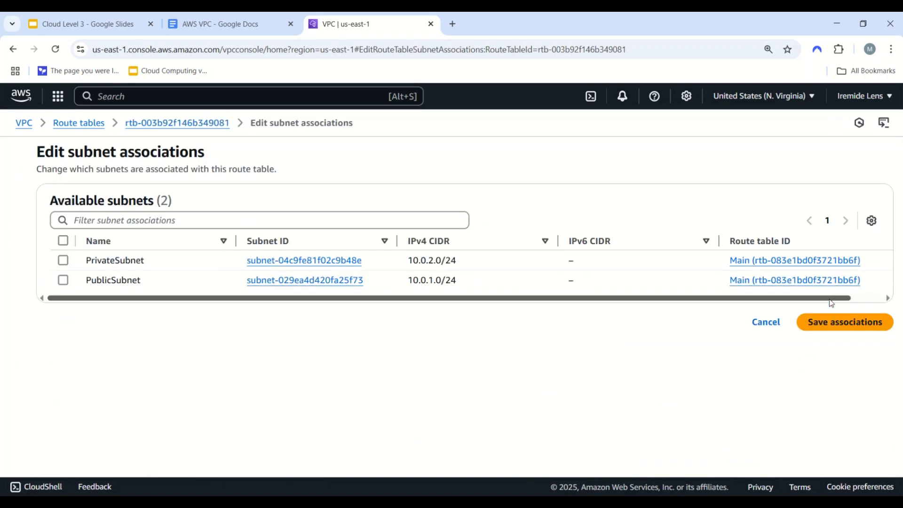
{"action": "left_click", "coordinate": [63, 279]}
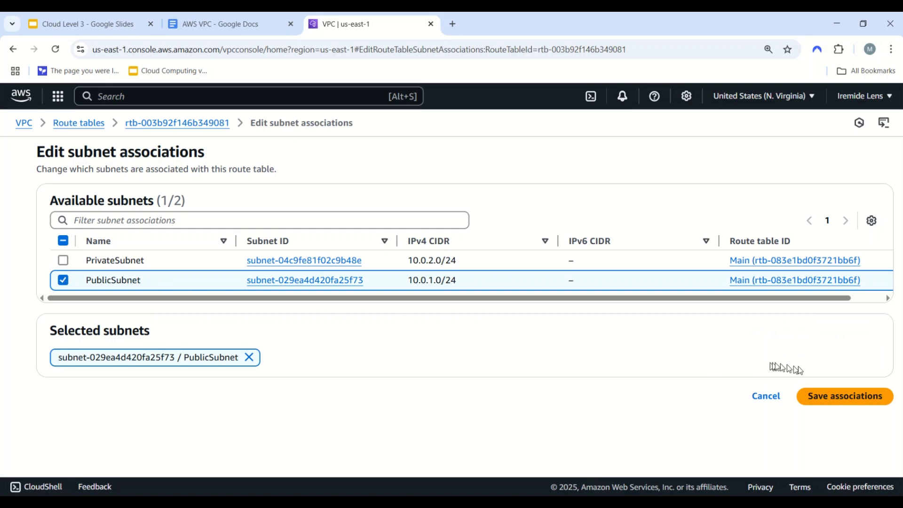
{"action": "left_click", "coordinate": [800, 392]}
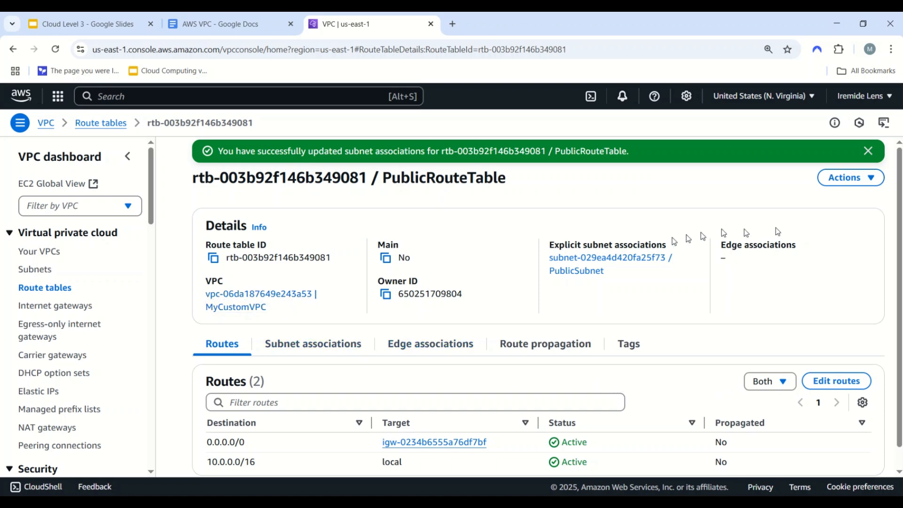
Create a second route table named PrivateRouteTable in MyCustomVPC
{"action": "left_click", "coordinate": [115, 124]}
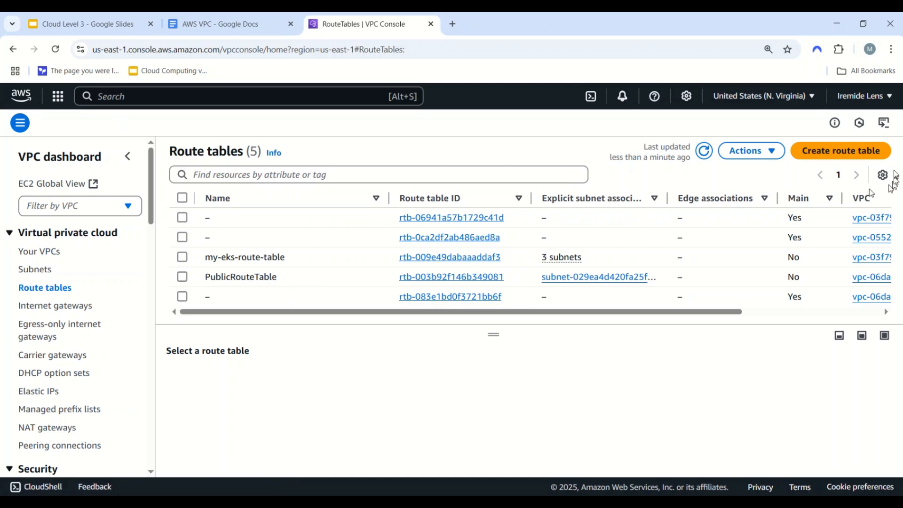
{"action": "left_click", "coordinate": [830, 150]}
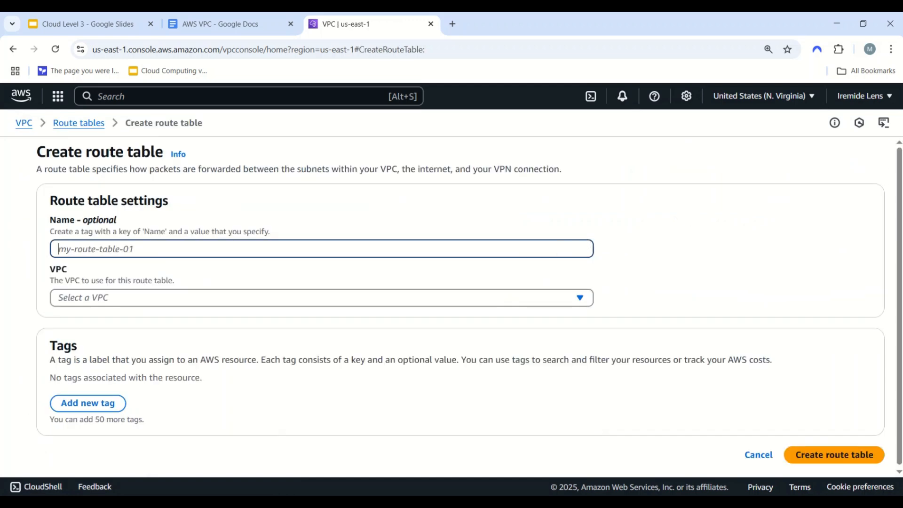
{"action": "type", "text": "Privaye"}
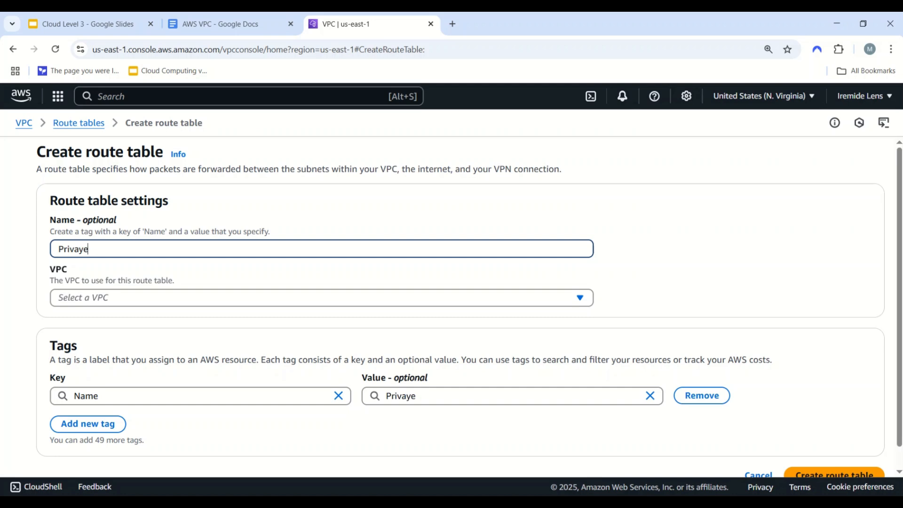
{"action": "key", "text": "BackSpace"}
{"action": "key", "text": "BackSpace"}
{"action": "type", "text": "teRo"}
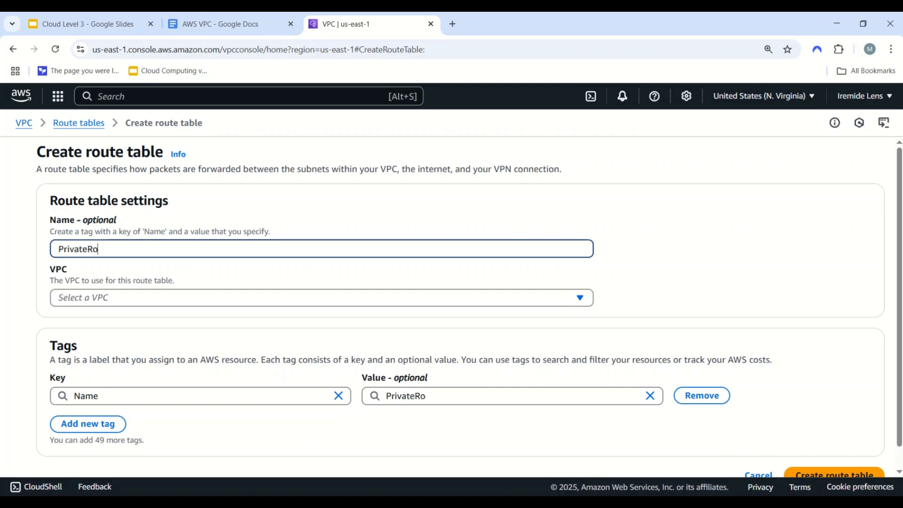
{"action": "type", "text": "ute"}
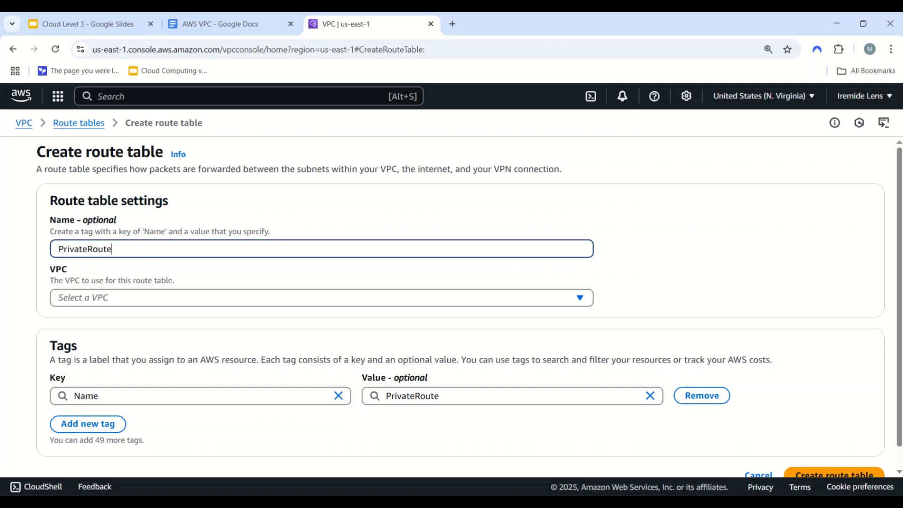
{"action": "type", "text": "Table"}
{"action": "left_click", "coordinate": [554, 296]}
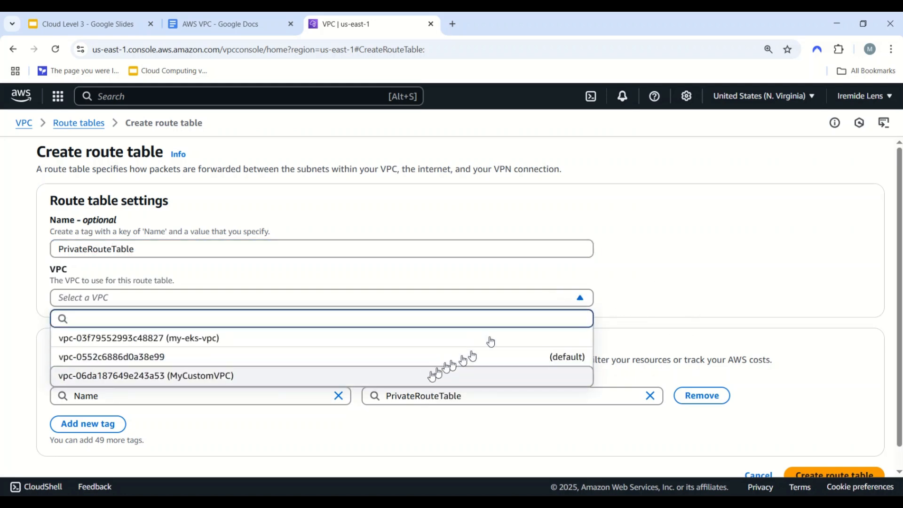
{"action": "left_click", "coordinate": [452, 375]}
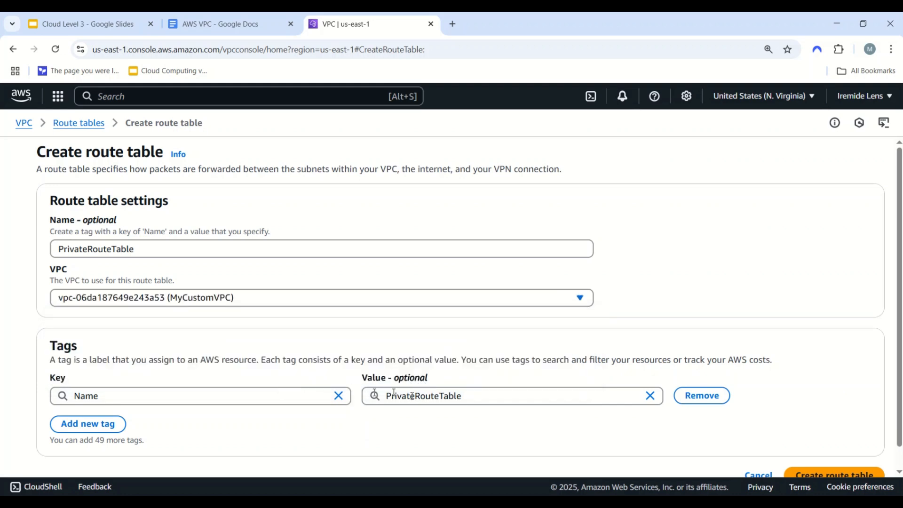
{"action": "scroll", "coordinate": [394, 392], "scroll_direction": "down", "scroll_amount": 1}
{"action": "left_click", "coordinate": [832, 453]}
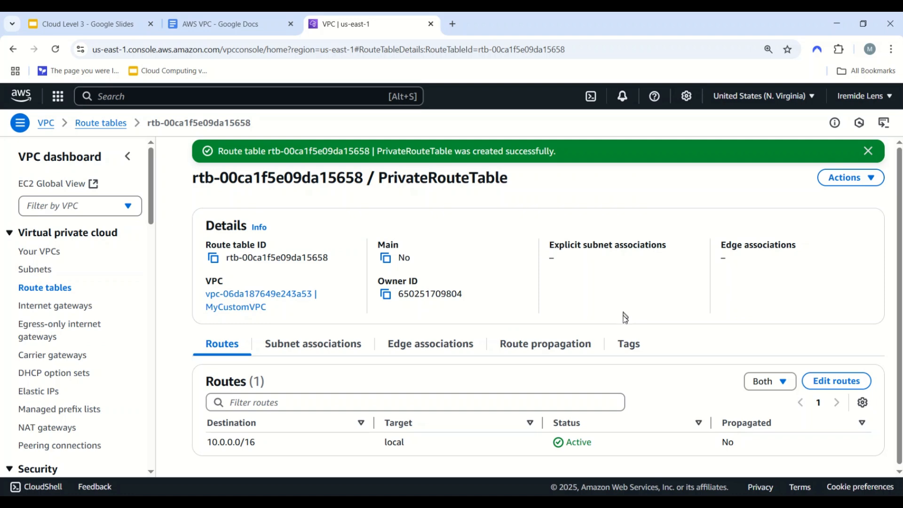
Associate PrivateSubnet explicitly with PrivateRouteTable and save the association
{"action": "scroll", "coordinate": [382, 370], "scroll_direction": "down", "scroll_amount": 1}
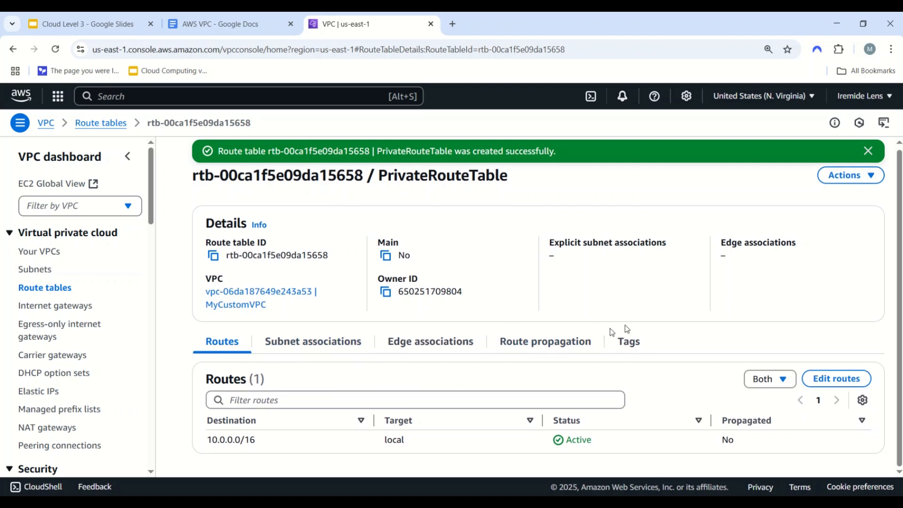
{"action": "left_click", "coordinate": [313, 342]}
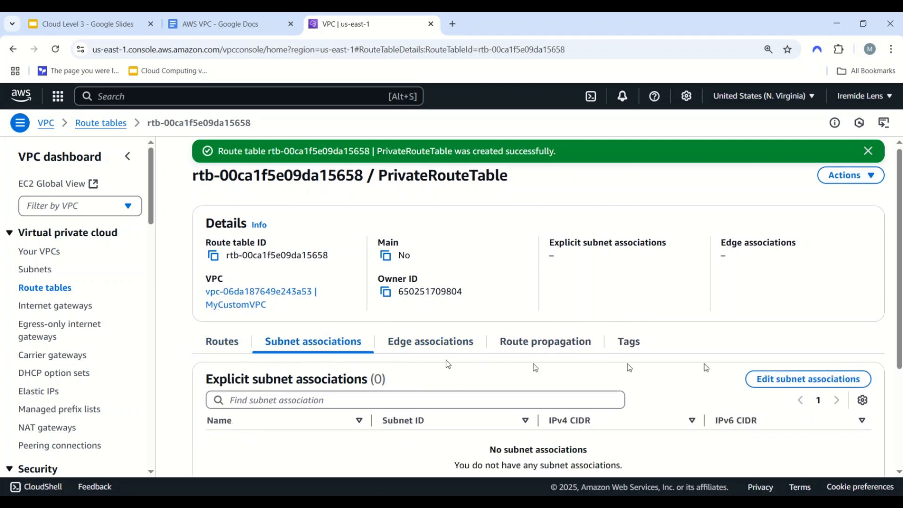
{"action": "left_click", "coordinate": [834, 378]}
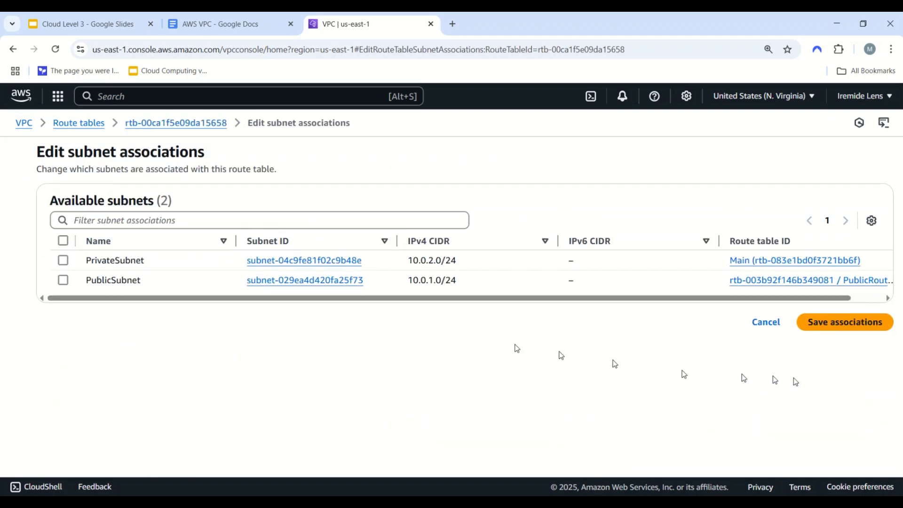
{"action": "left_click", "coordinate": [63, 260]}
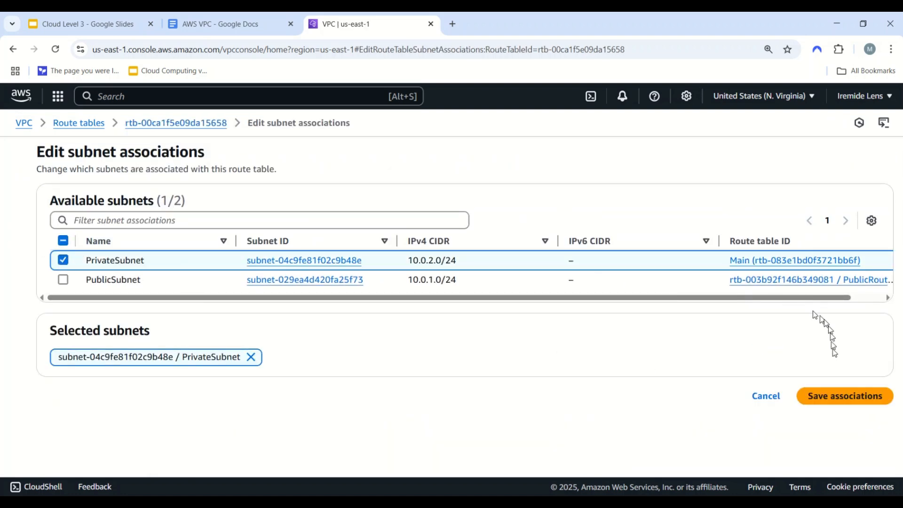
{"action": "left_click", "coordinate": [846, 396]}
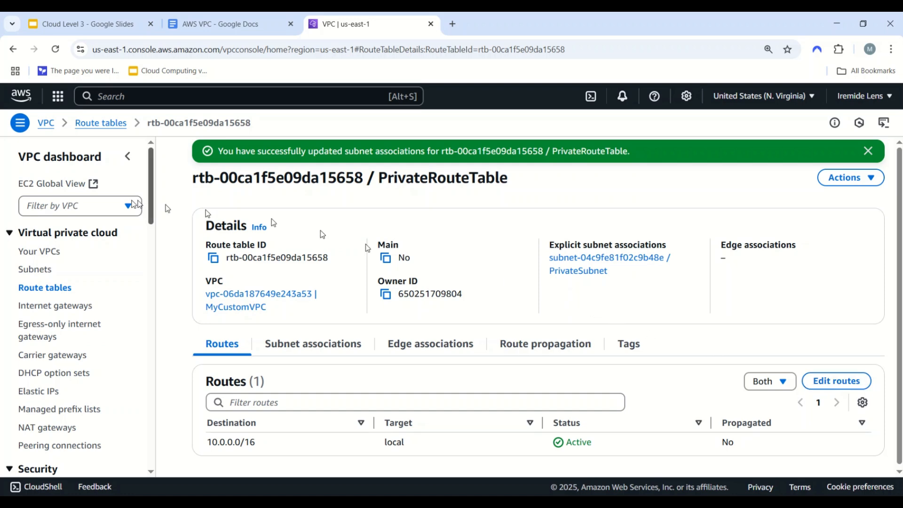
Find the EC2 service in the AWS console and start launching a new instance
{"action": "left_click", "coordinate": [196, 99]}
{"action": "type", "text": "ec2"}
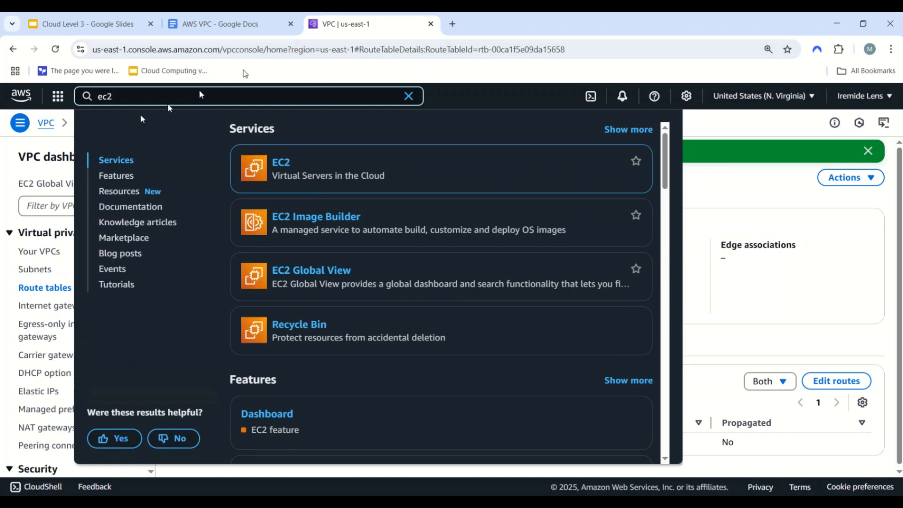
{"action": "left_click", "coordinate": [285, 163]}
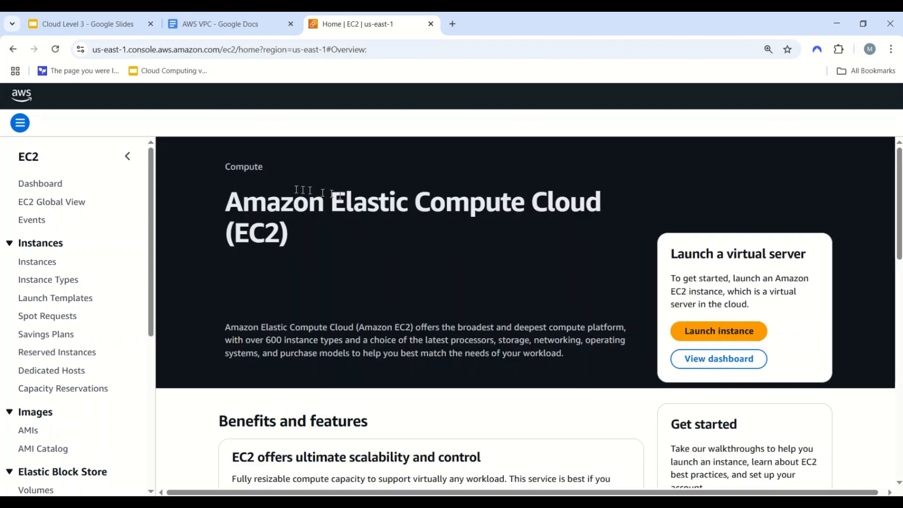
{"action": "left_click", "coordinate": [734, 334]}
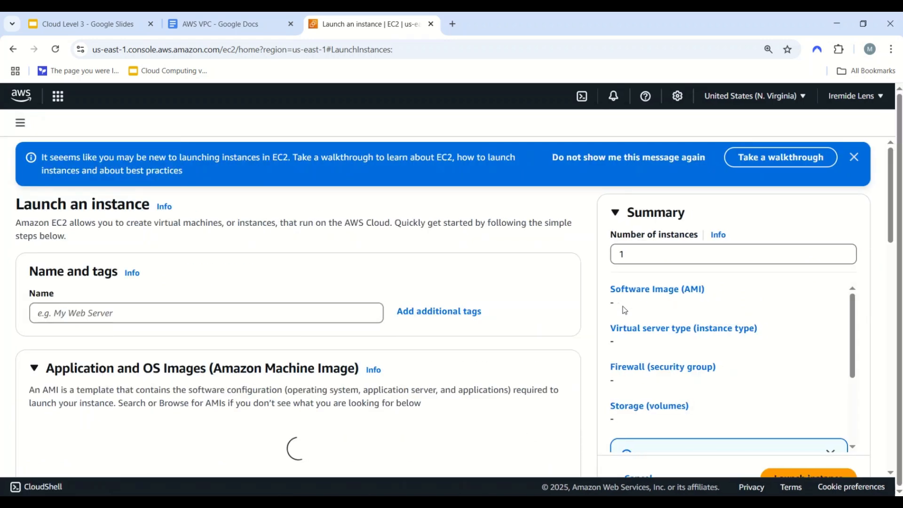
Name the new instance MyTestServer
{"action": "left_click", "coordinate": [284, 313]}
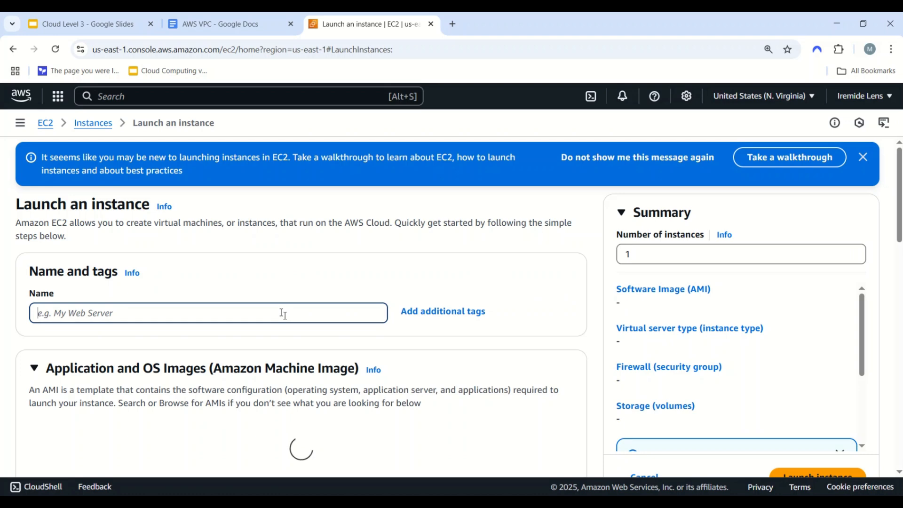
{"action": "type", "text": "MyTest"}
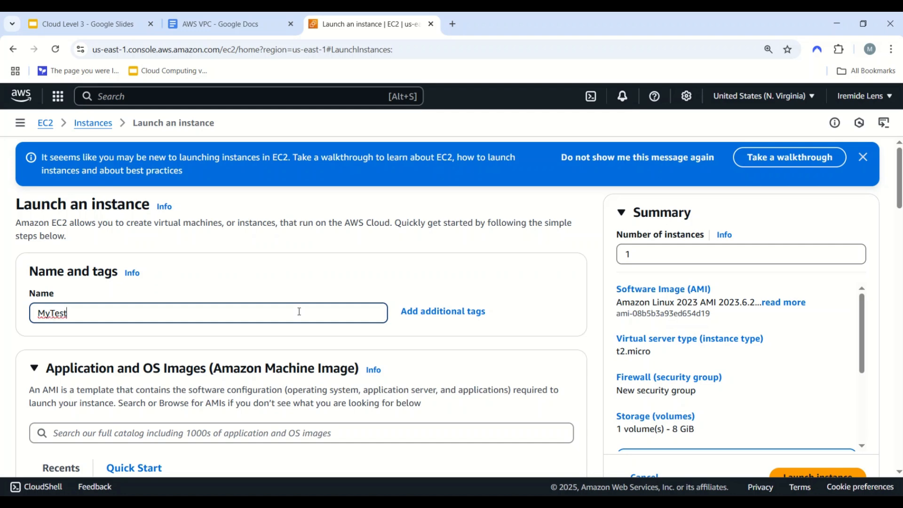
{"action": "type", "text": "Server"}
Create an RSA key pair named TestKey in .pem format for logging in to the instance
{"action": "scroll", "coordinate": [301, 311], "scroll_direction": "down", "scroll_amount": 3}
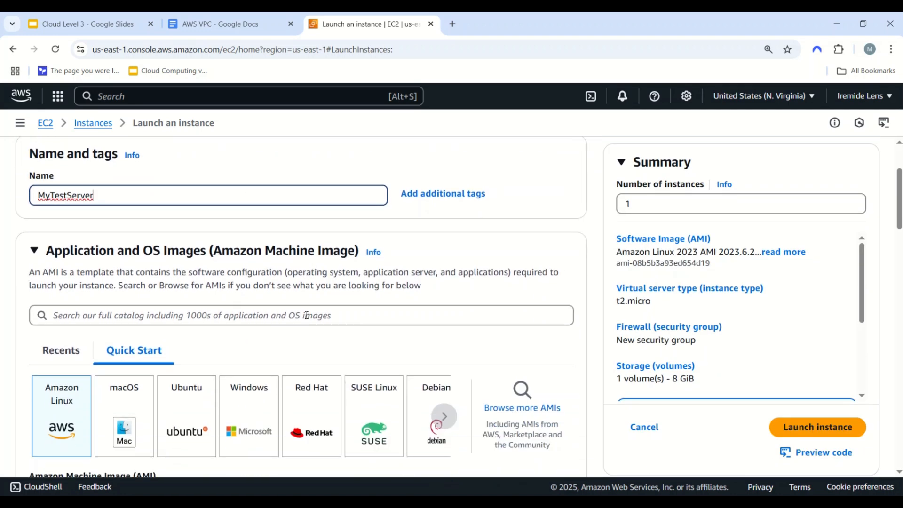
{"action": "scroll", "coordinate": [184, 319], "scroll_direction": "down", "scroll_amount": 1}
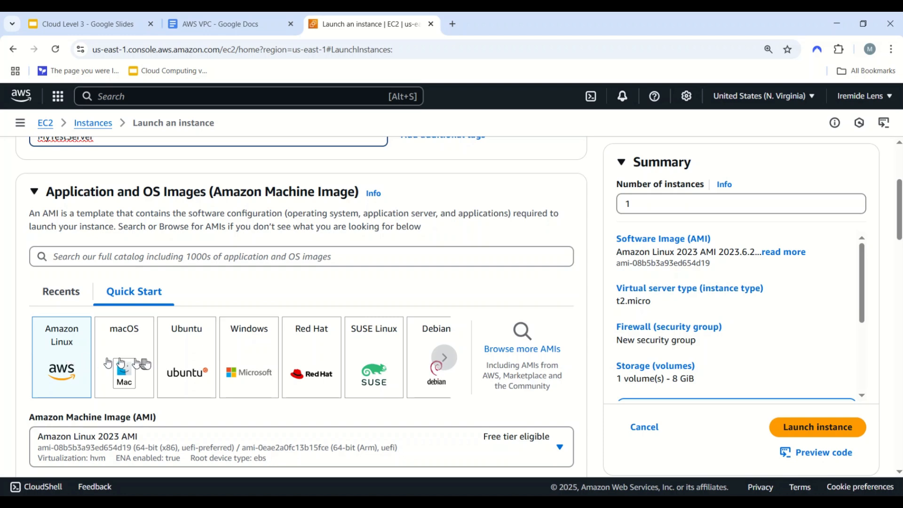
{"action": "scroll", "coordinate": [315, 356], "scroll_direction": "down", "scroll_amount": 3}
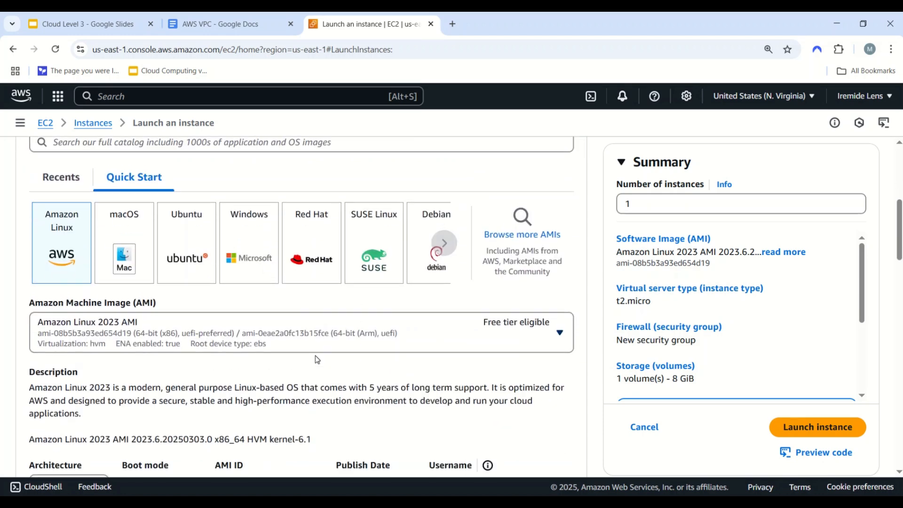
{"action": "scroll", "coordinate": [238, 357], "scroll_direction": "down", "scroll_amount": 9}
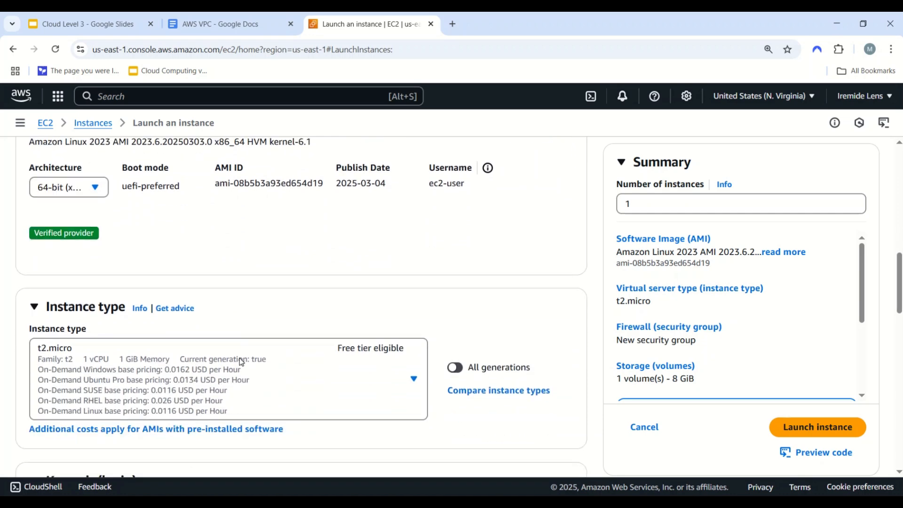
{"action": "scroll", "coordinate": [238, 357], "scroll_direction": "down", "scroll_amount": 1}
{"action": "scroll", "coordinate": [324, 282], "scroll_direction": "up", "scroll_amount": 2}
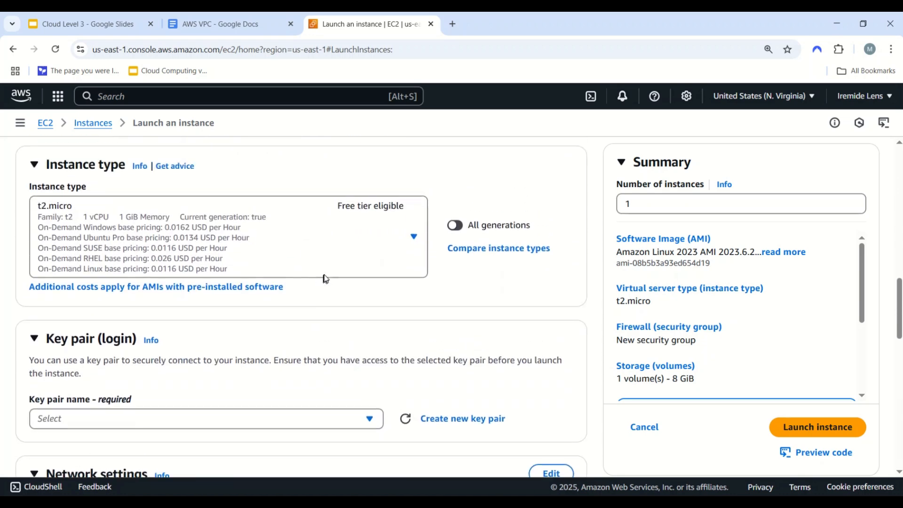
{"action": "scroll", "coordinate": [324, 284], "scroll_direction": "down", "scroll_amount": 3}
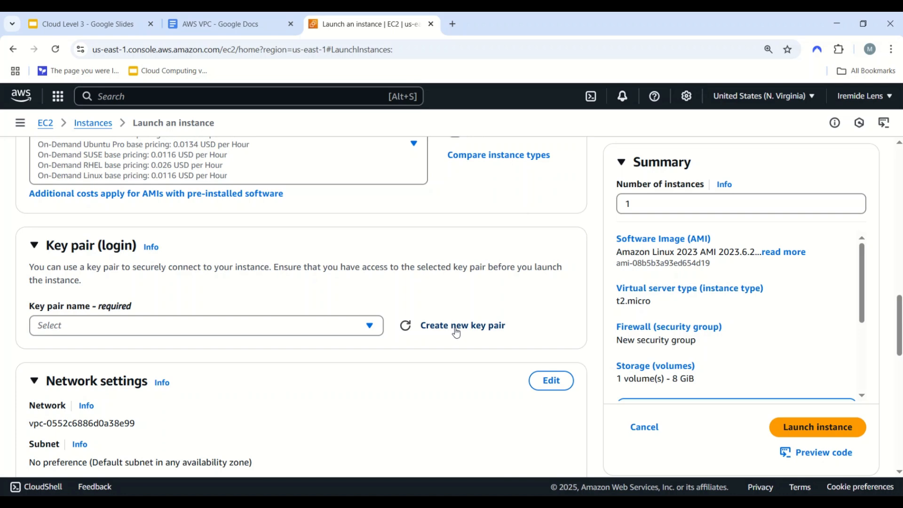
{"action": "left_click", "coordinate": [456, 332]}
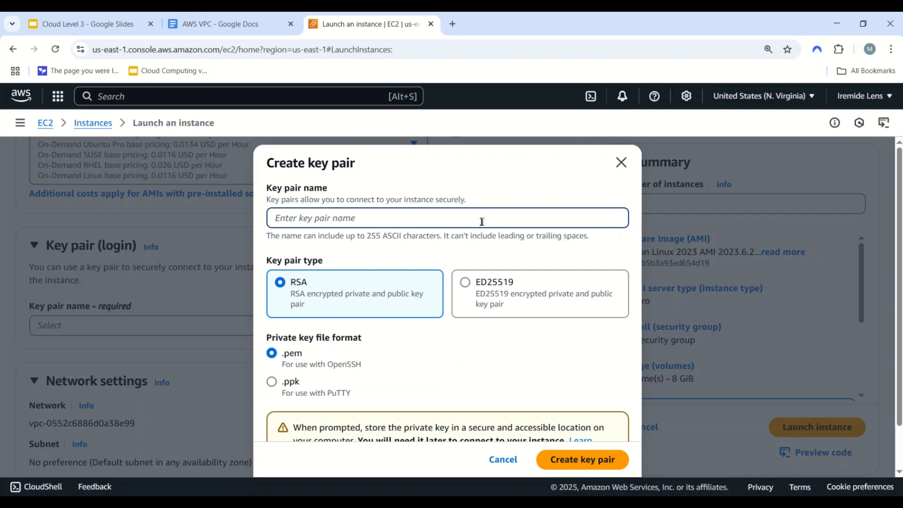
{"action": "type", "text": "test"}
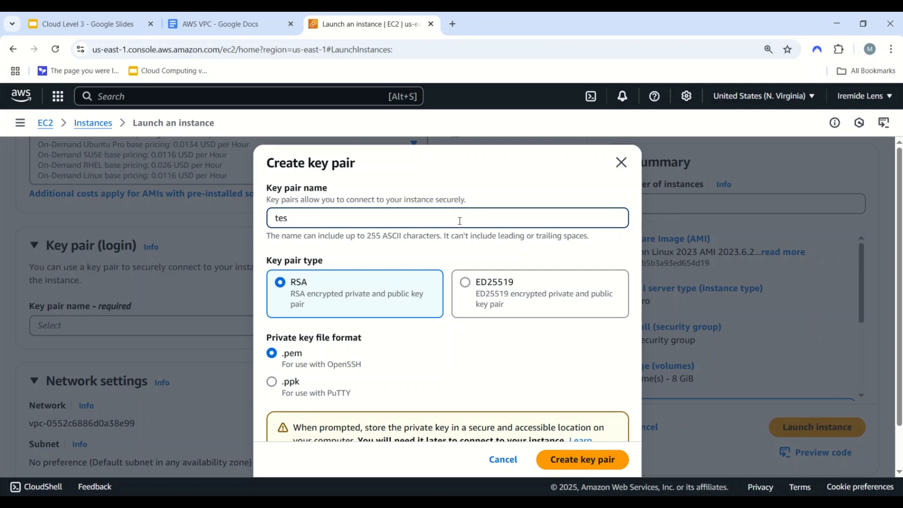
{"action": "key", "text": "BackSpace"}
{"action": "key", "text": "BackSpace"}
{"action": "key", "text": "BackSpace"}
{"action": "type", "text": "TestKey"}
{"action": "scroll", "coordinate": [524, 349], "scroll_direction": "down", "scroll_amount": 1}
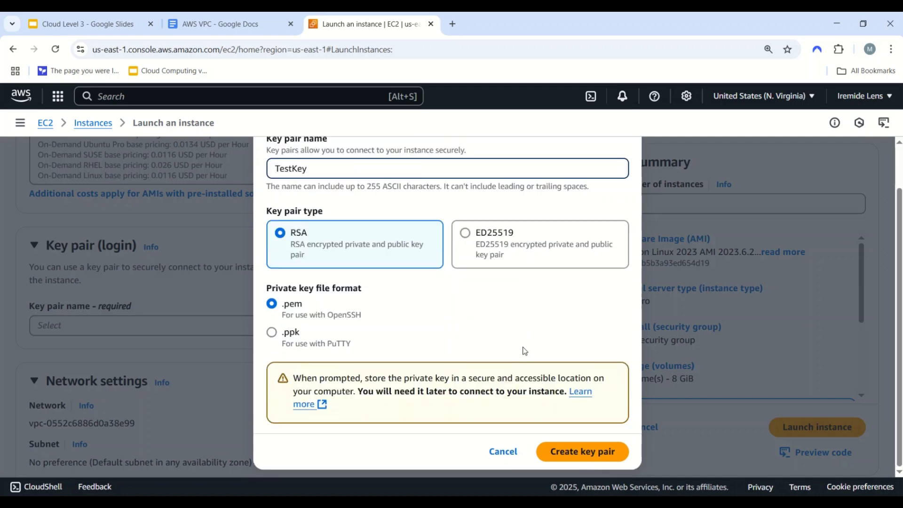
{"action": "left_click", "coordinate": [565, 460]}
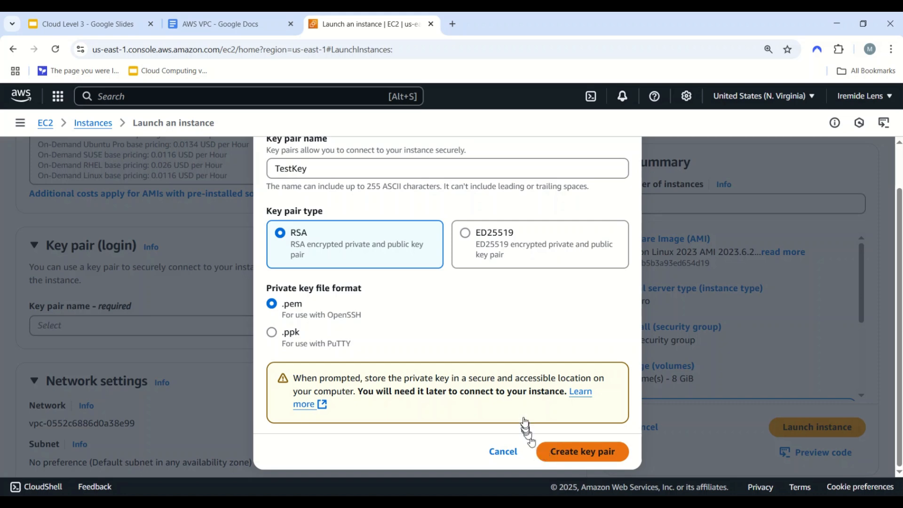
Place the instance in MyCustomVPC and choose PublicSubnet as its subnet in the network settings
{"action": "scroll", "coordinate": [470, 348], "scroll_direction": "down", "scroll_amount": 2}
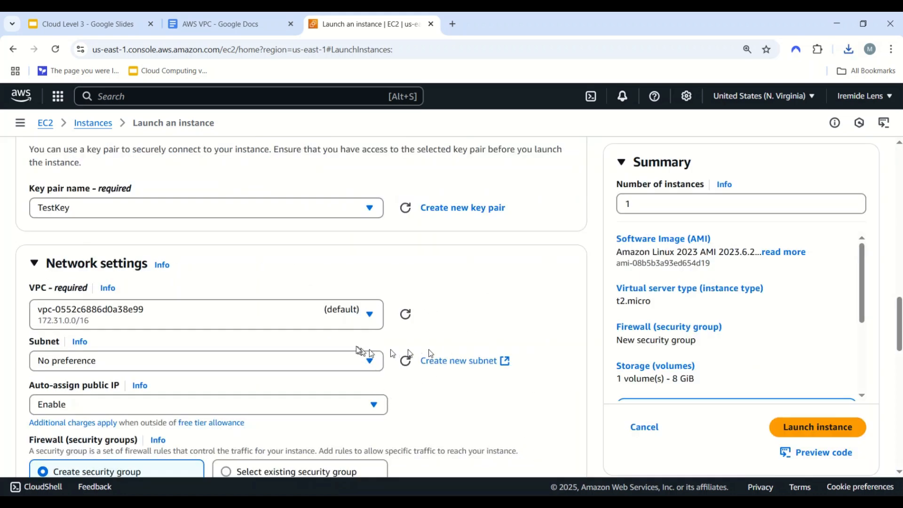
{"action": "left_click", "coordinate": [243, 318]}
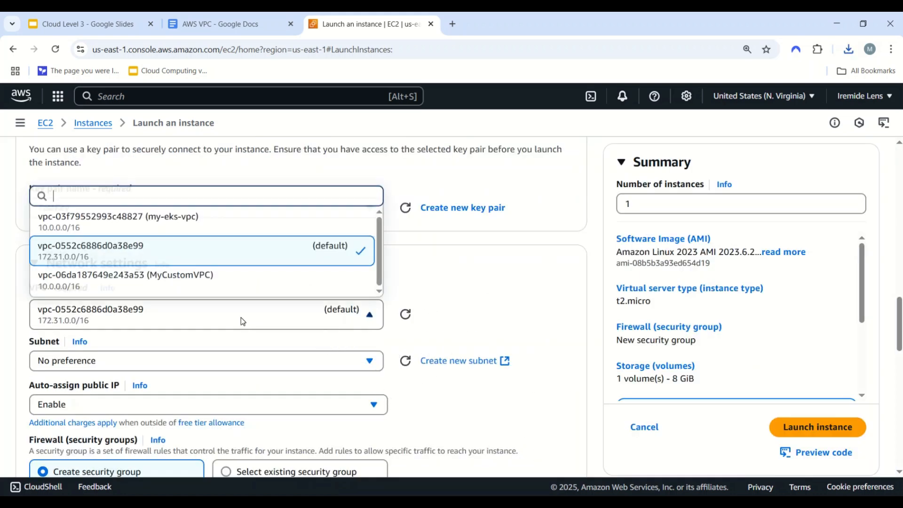
{"action": "left_click", "coordinate": [204, 273]}
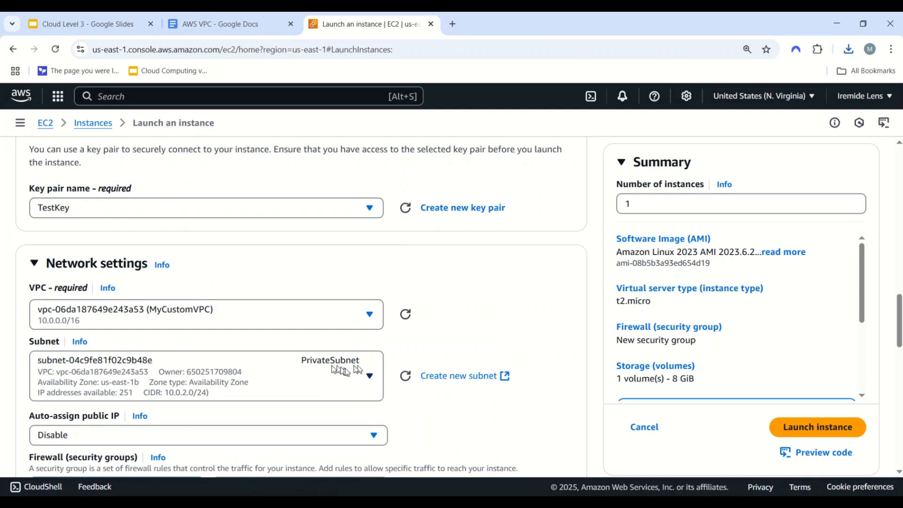
{"action": "left_click", "coordinate": [373, 379]}
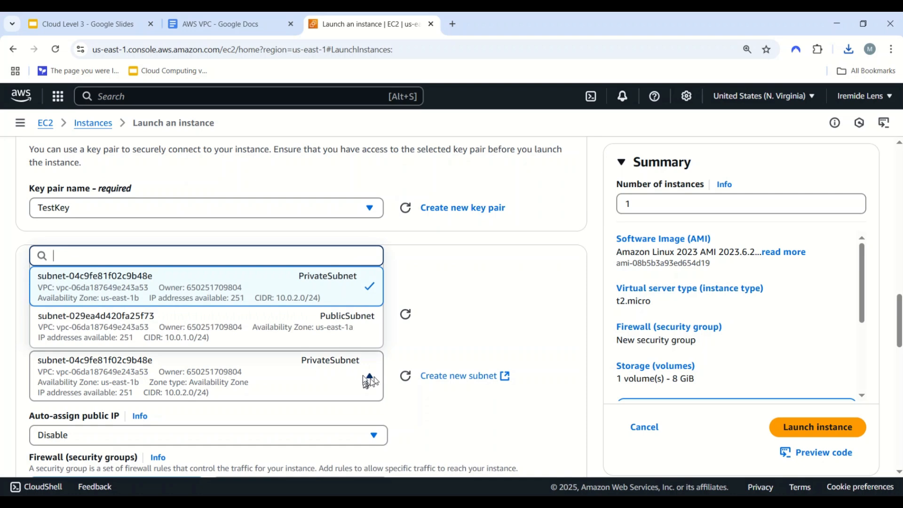
{"action": "left_click", "coordinate": [312, 325]}
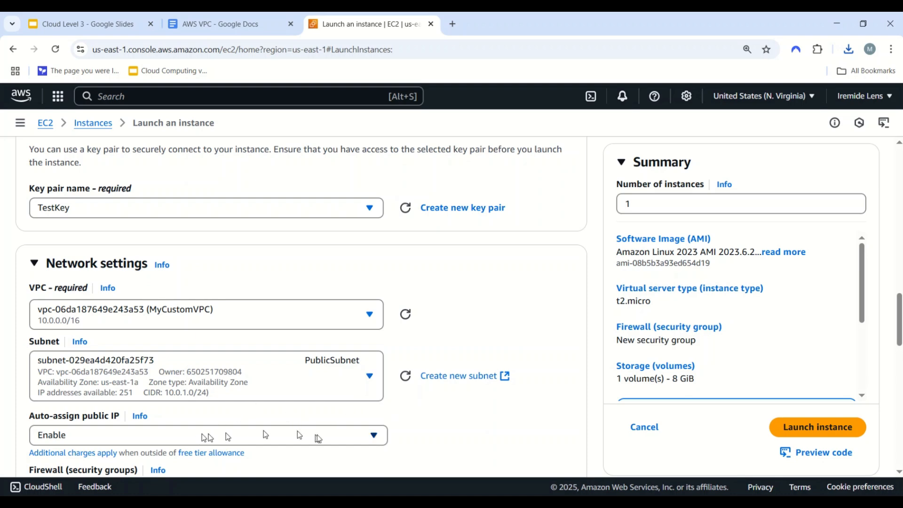
Add a second inbound security group rule of type HTTP to the instance's new security group
{"action": "scroll", "coordinate": [408, 444], "scroll_direction": "down", "scroll_amount": 1}
{"action": "scroll", "coordinate": [405, 451], "scroll_direction": "down", "scroll_amount": 1}
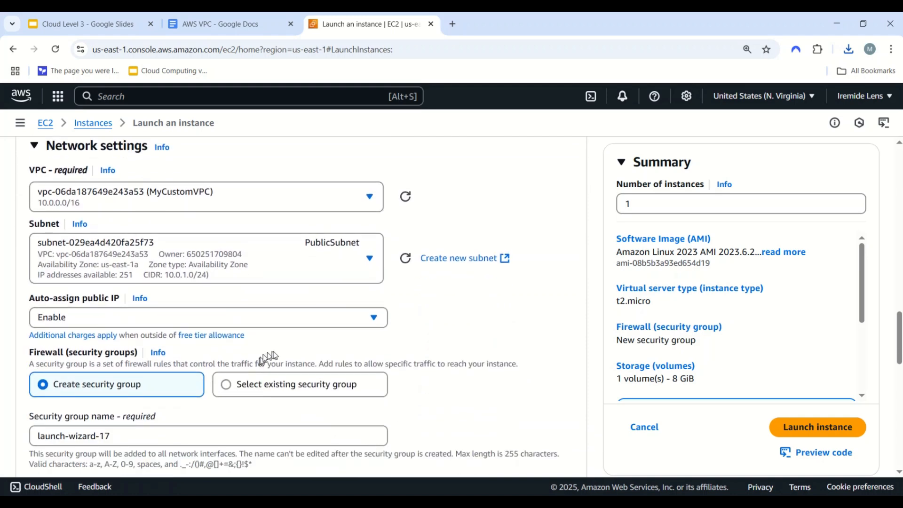
{"action": "scroll", "coordinate": [408, 362], "scroll_direction": "down", "scroll_amount": 1}
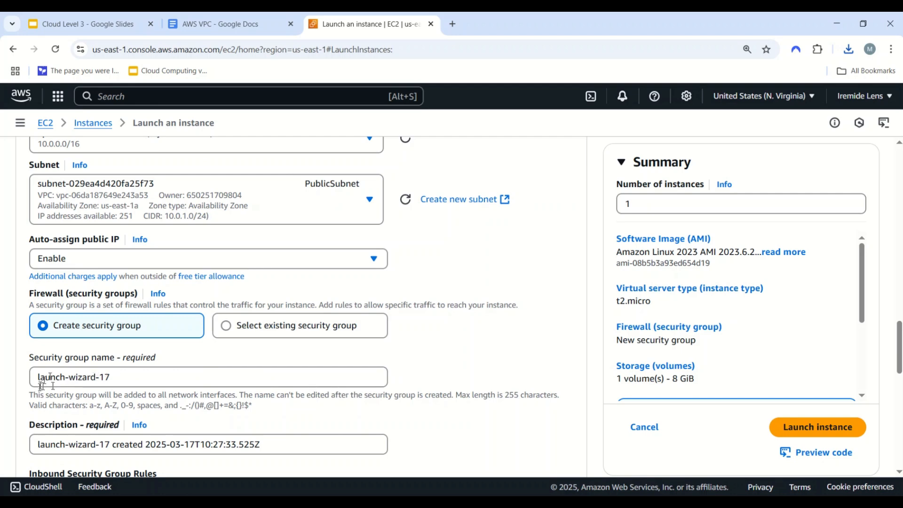
{"action": "scroll", "coordinate": [284, 390], "scroll_direction": "down", "scroll_amount": 1}
{"action": "scroll", "coordinate": [285, 390], "scroll_direction": "down", "scroll_amount": 4}
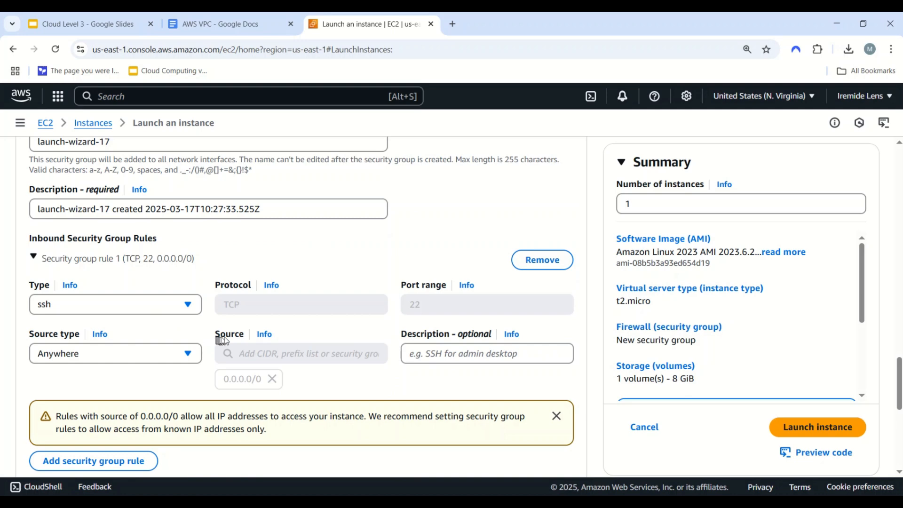
{"action": "scroll", "coordinate": [262, 349], "scroll_direction": "down", "scroll_amount": 2}
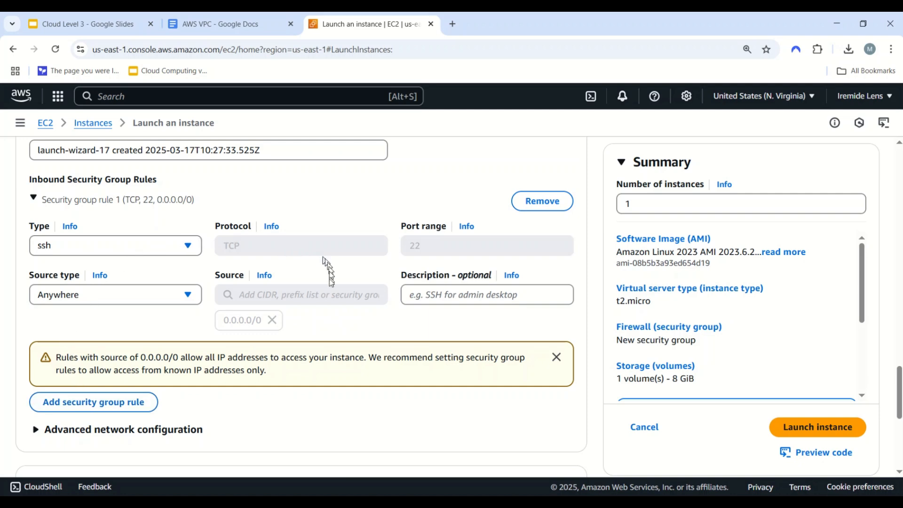
{"action": "scroll", "coordinate": [347, 334], "scroll_direction": "down", "scroll_amount": 1}
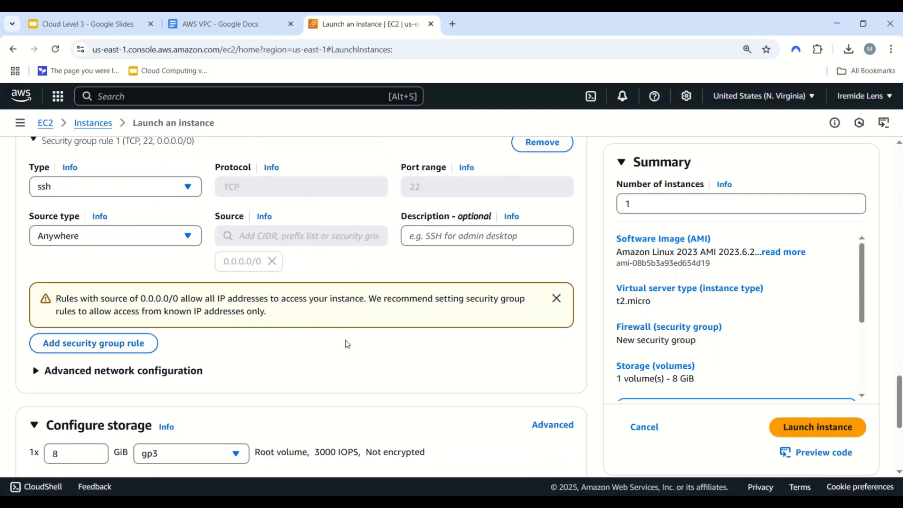
{"action": "left_click", "coordinate": [52, 344]}
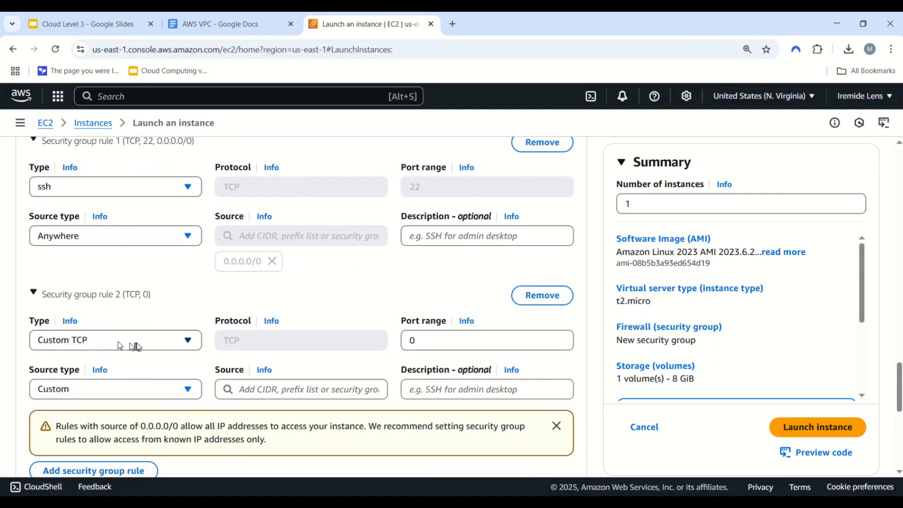
{"action": "left_click", "coordinate": [171, 344]}
{"action": "scroll", "coordinate": [113, 282], "scroll_direction": "down", "scroll_amount": 5}
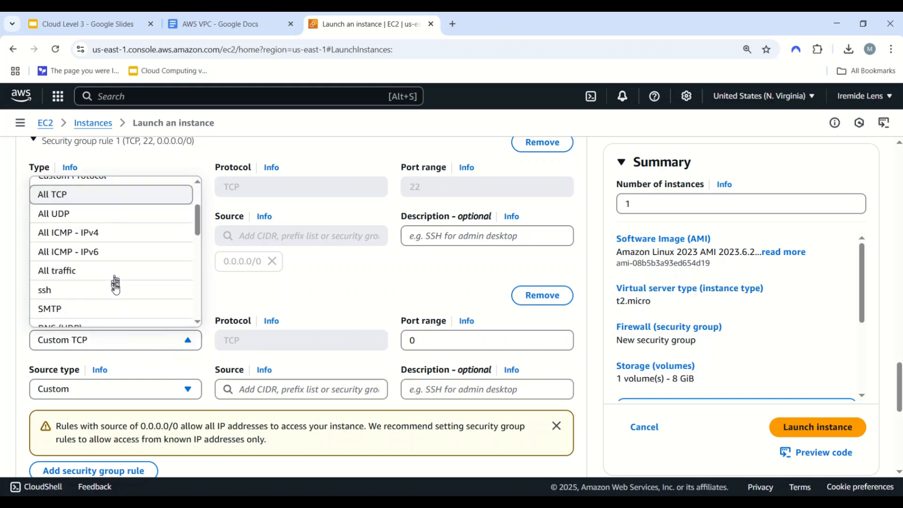
{"action": "scroll", "coordinate": [85, 231], "scroll_direction": "up", "scroll_amount": 5}
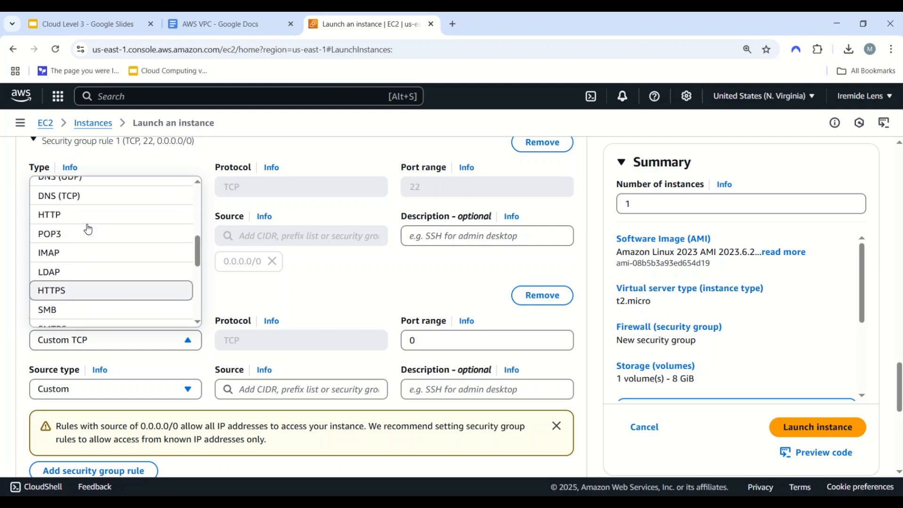
{"action": "scroll", "coordinate": [87, 233], "scroll_direction": "down", "scroll_amount": 5}
{"action": "scroll", "coordinate": [88, 235], "scroll_direction": "up", "scroll_amount": 1}
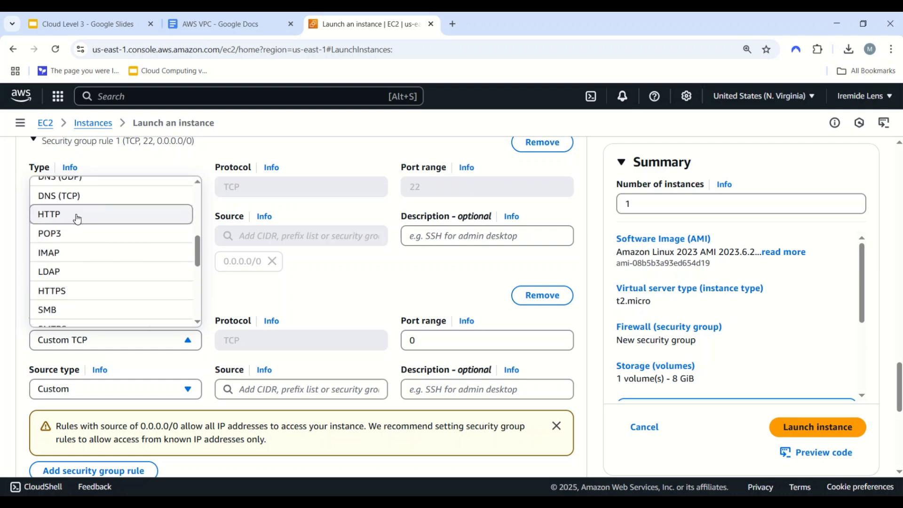
{"action": "left_click", "coordinate": [77, 216]}
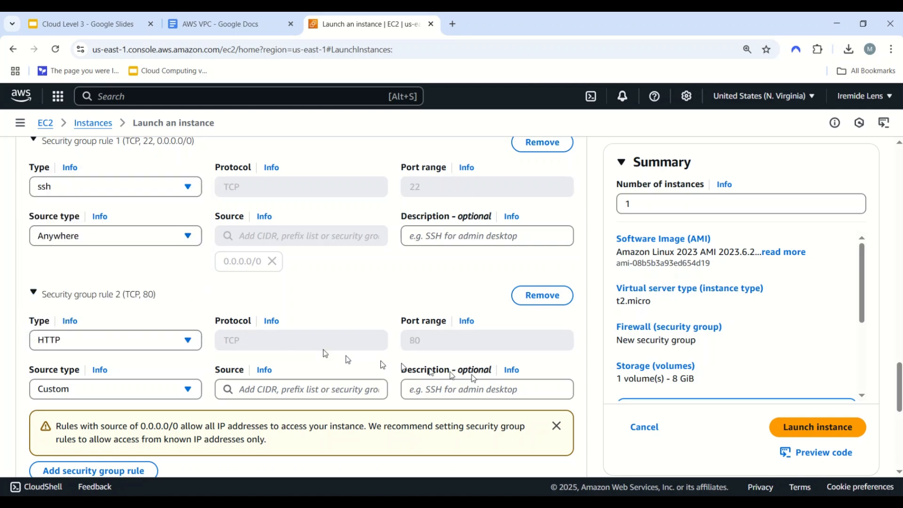
Try to launch the instance with the current configuration
{"action": "scroll", "coordinate": [491, 383], "scroll_direction": "down", "scroll_amount": 2}
{"action": "scroll", "coordinate": [493, 385], "scroll_direction": "down", "scroll_amount": 4}
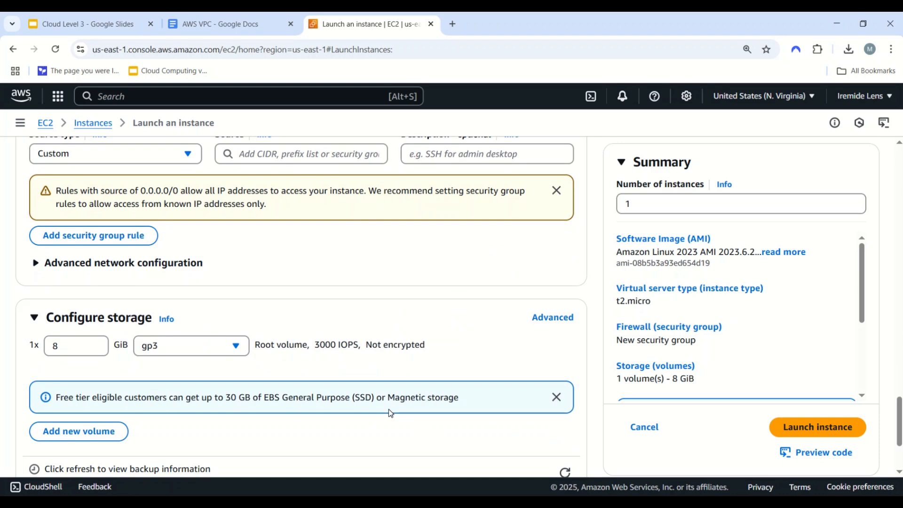
{"action": "scroll", "coordinate": [423, 353], "scroll_direction": "down", "scroll_amount": 3}
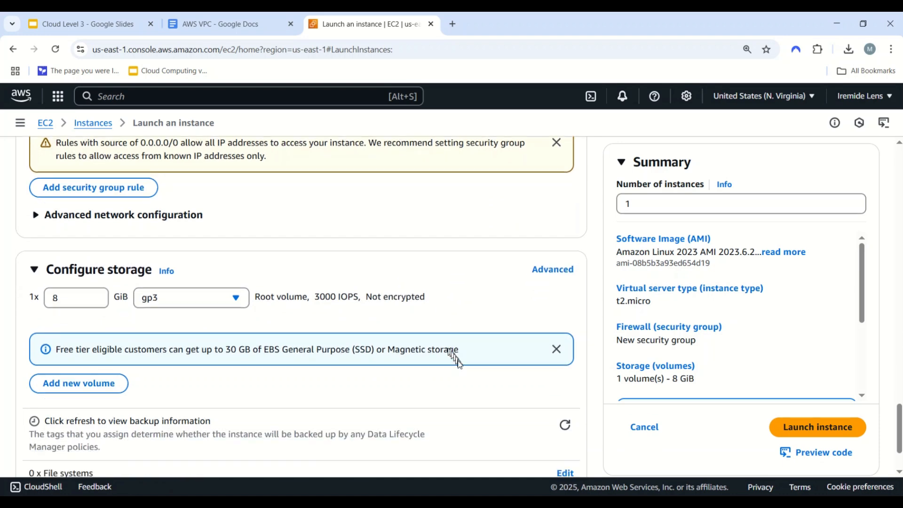
{"action": "left_click", "coordinate": [850, 407]}
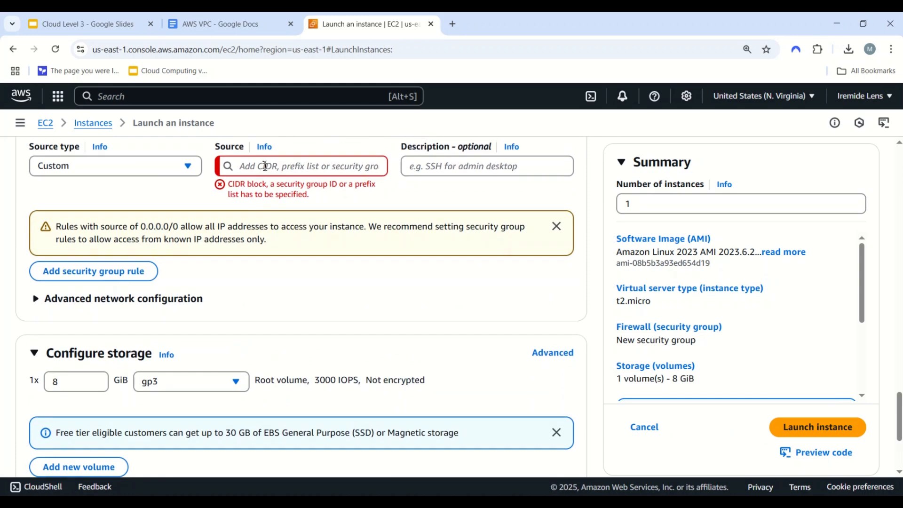
Set the source of the HTTP security group rule to 0.0.0.0/0
{"action": "scroll", "coordinate": [262, 167], "scroll_direction": "up", "scroll_amount": 1}
{"action": "left_click", "coordinate": [276, 222]}
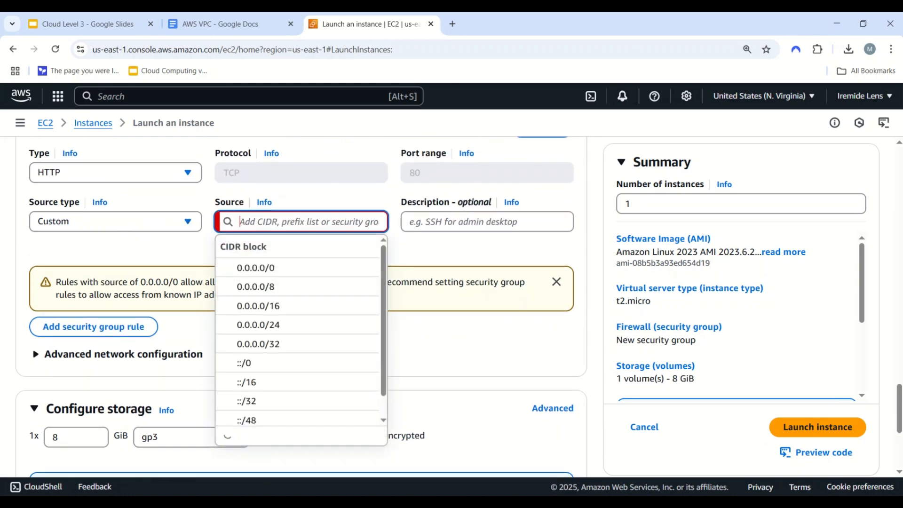
{"action": "left_click", "coordinate": [264, 269]}
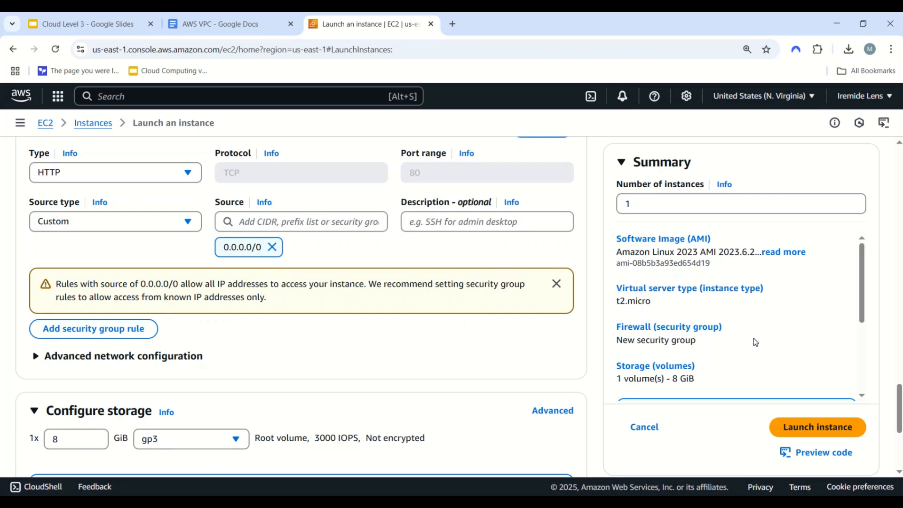
Launch the configured instance and open it in the EC2 instances list
{"action": "left_click", "coordinate": [834, 431]}
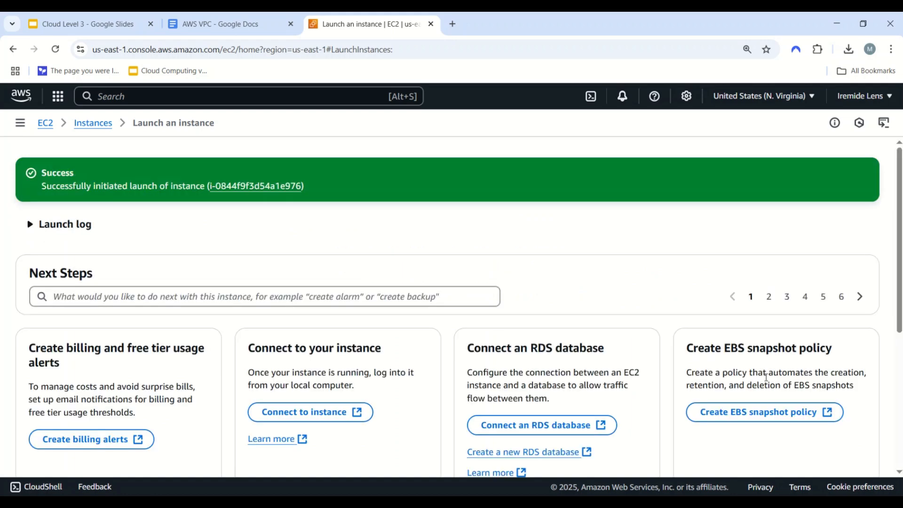
{"action": "left_click", "coordinate": [256, 186]}
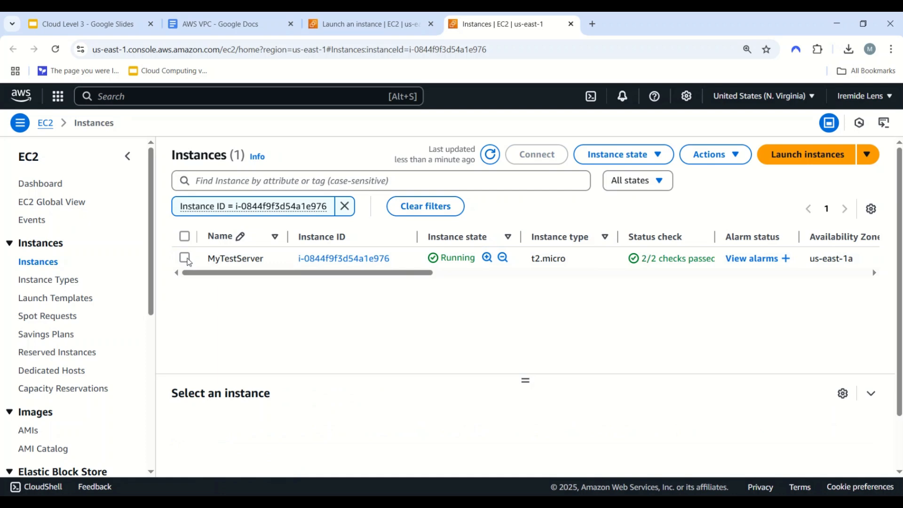
Open the connection options for MyTestServer and copy the example SSH client command
{"action": "left_click", "coordinate": [185, 259]}
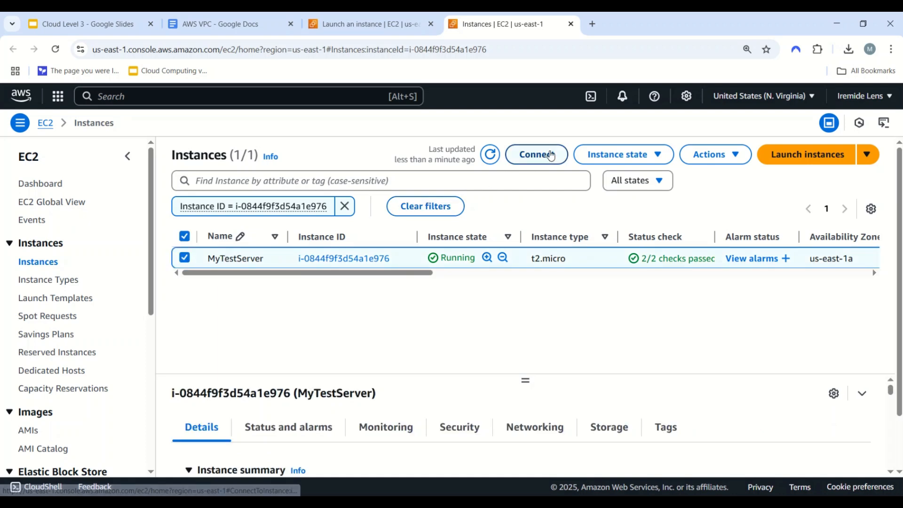
{"action": "left_click", "coordinate": [551, 155]}
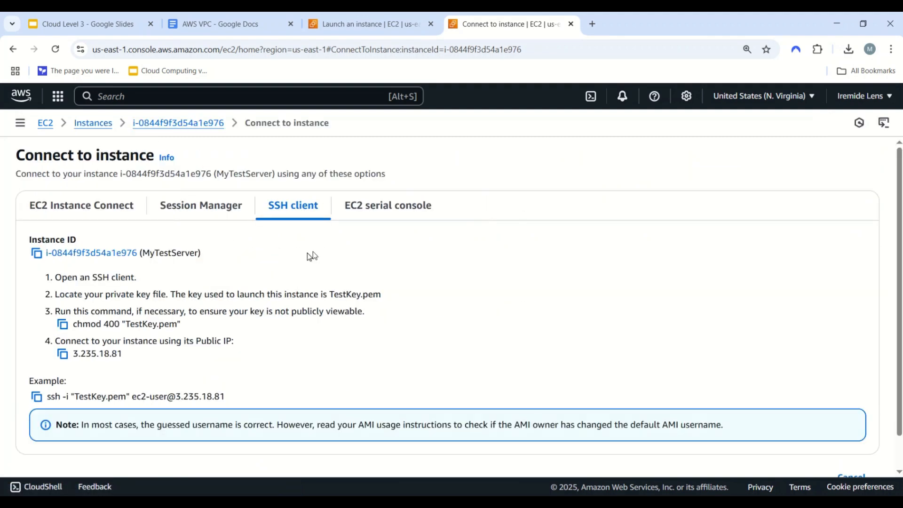
{"action": "left_click", "coordinate": [37, 397]}
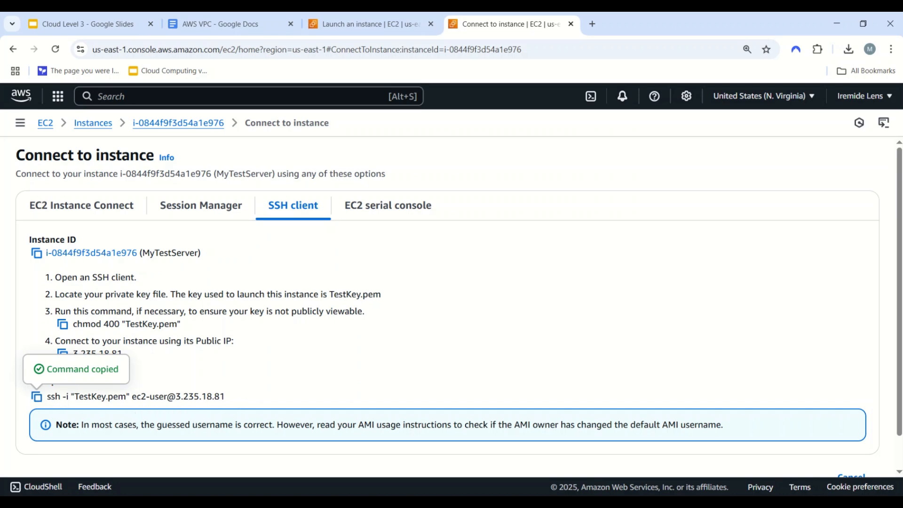
Switch to Visual Studio Code, paste the copied SSH command into the terminal and dismiss the three notifications
{"action": "left_click", "coordinate": [513, 471]}
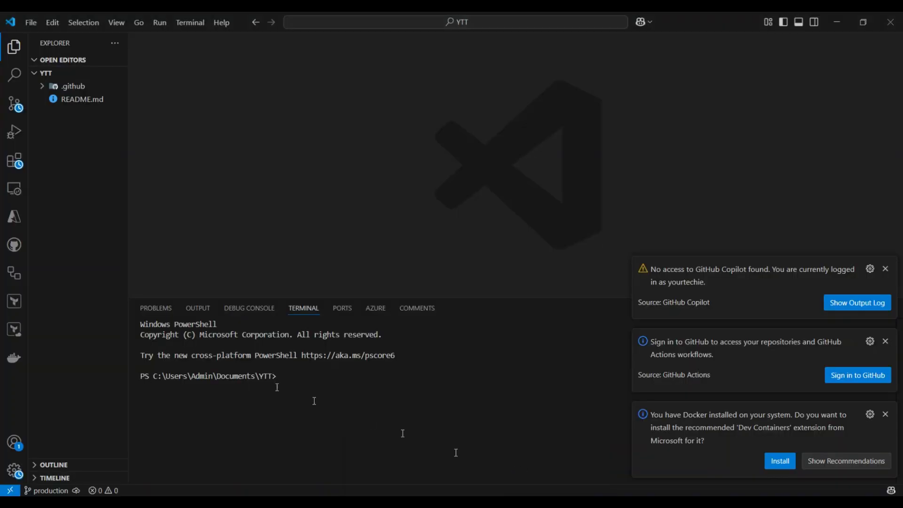
{"action": "key", "text": "ctrl+v"}
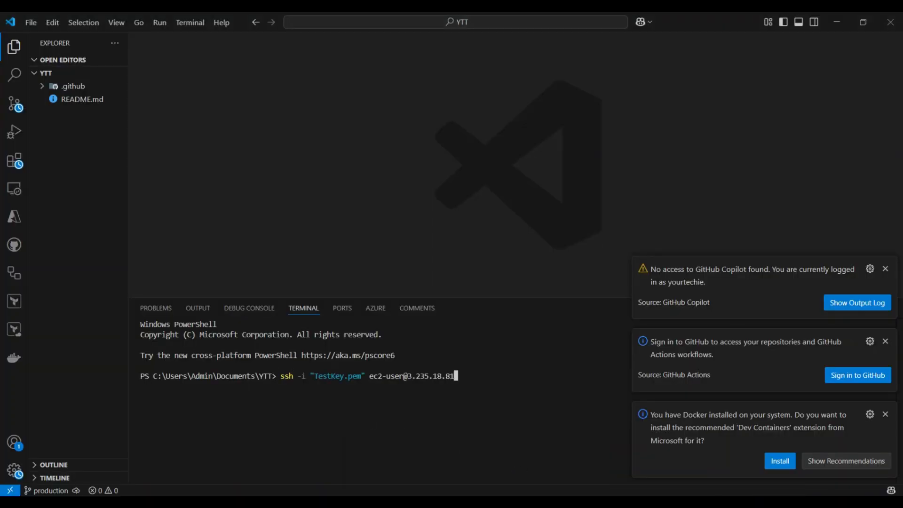
{"action": "left_click", "coordinate": [885, 269]}
{"action": "left_click", "coordinate": [885, 341]}
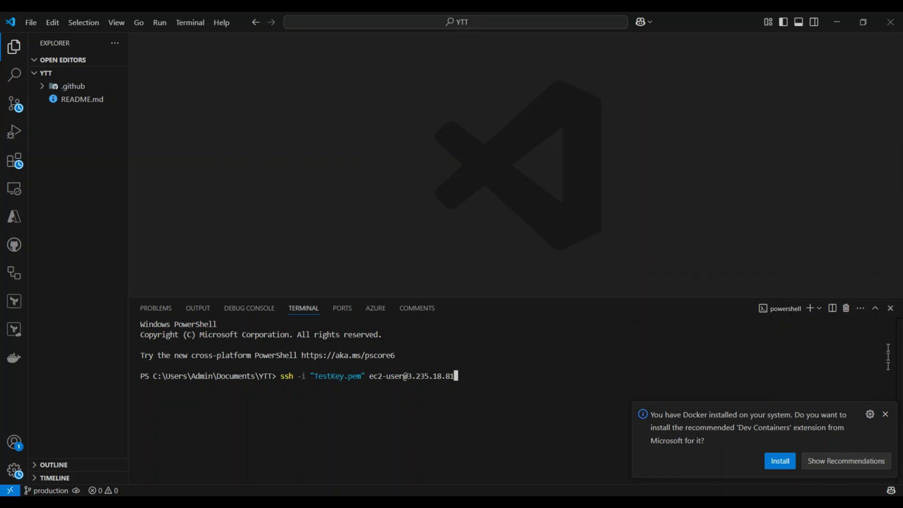
{"action": "left_click", "coordinate": [886, 414]}
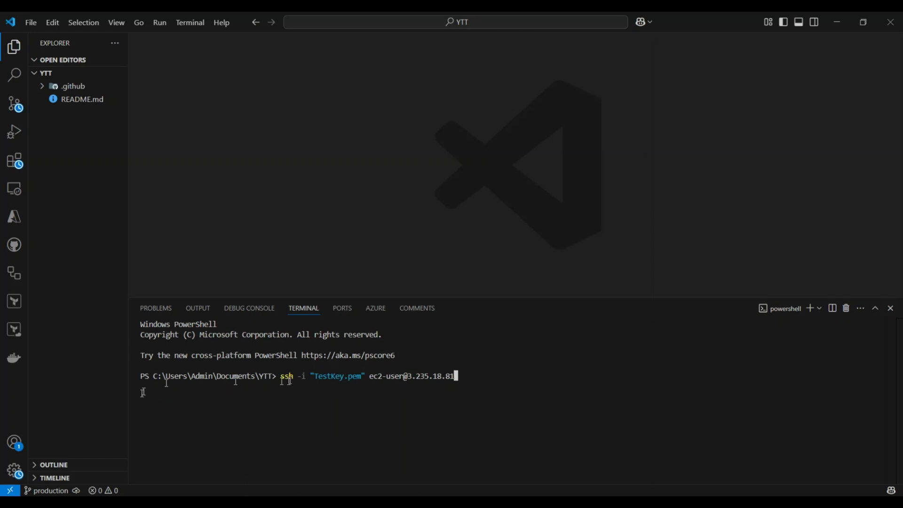
Add TestKey.pem from the Downloads folder to the YTT project folder and close the opened key file
{"action": "key", "text": "super+e"}
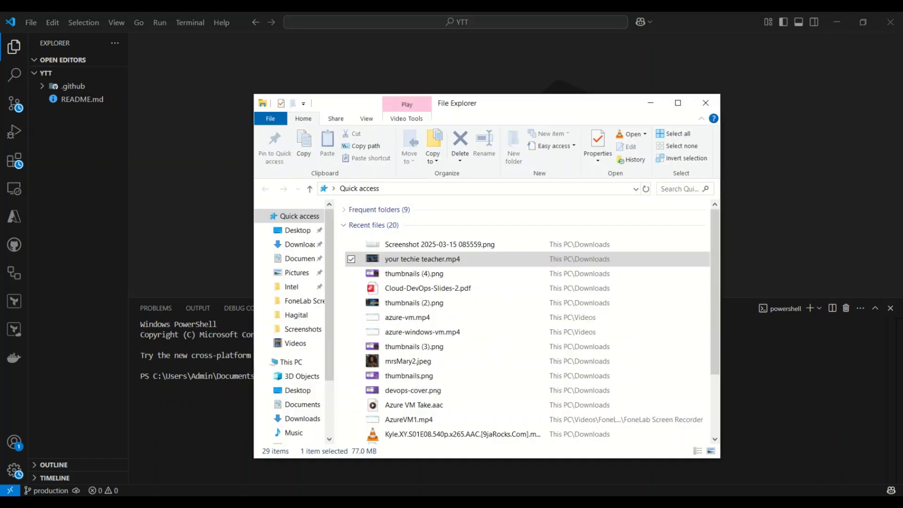
{"action": "left_click", "coordinate": [303, 245]}
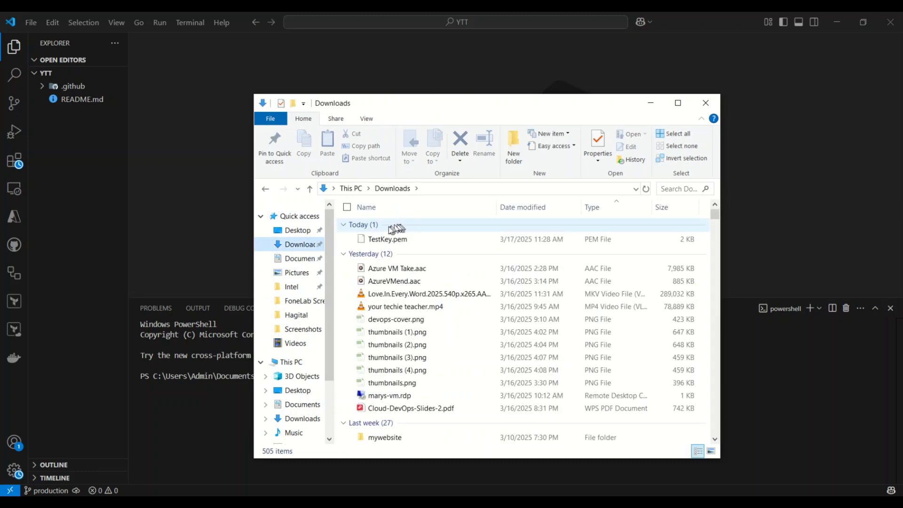
{"action": "left_click_drag", "start_coordinate": [374, 237], "coordinate": [74, 170]}
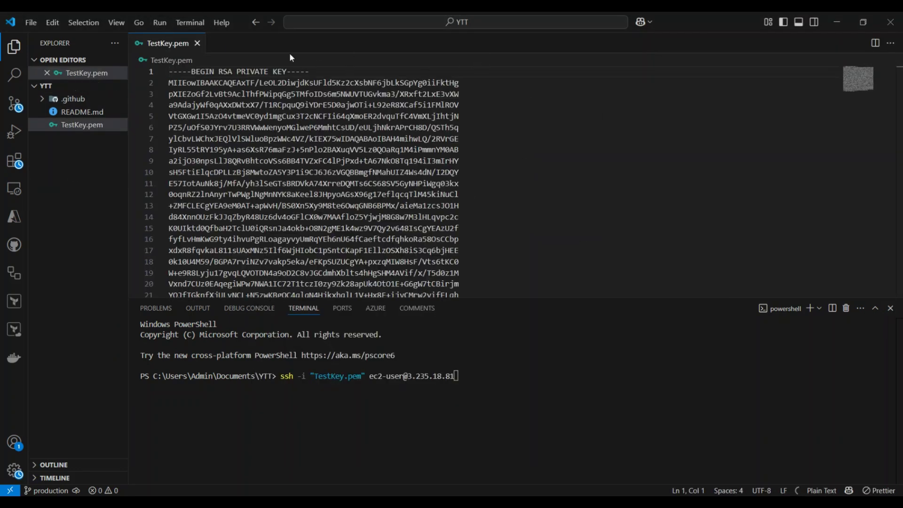
{"action": "left_click", "coordinate": [197, 43]}
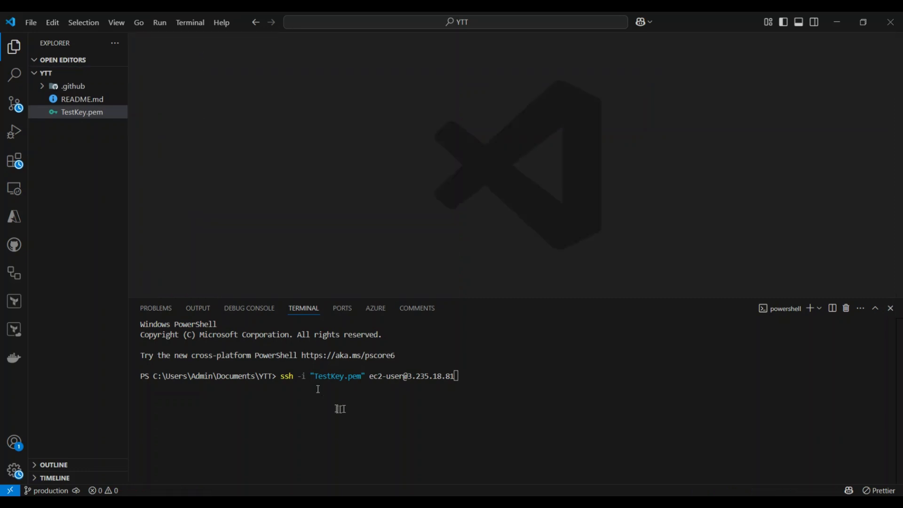
Run the SSH command, accept the host's authenticity with yes, and enlarge the interface and the terminal area
{"action": "left_click", "coordinate": [481, 376]}
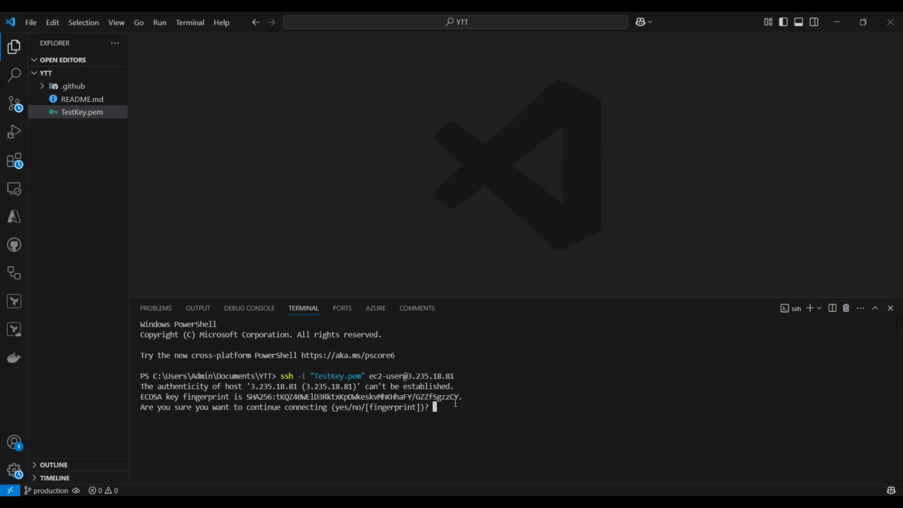
{"action": "key", "text": "ctrl+equal"}
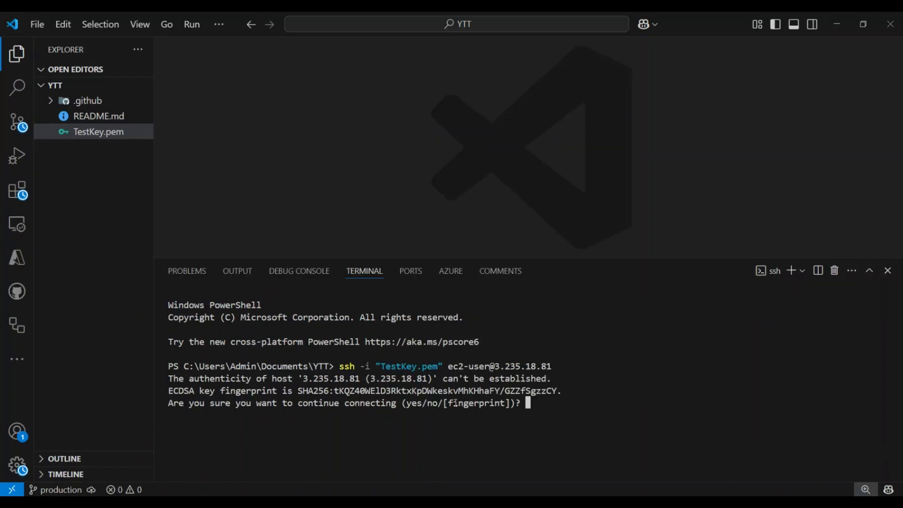
{"action": "type", "text": "yes"}
{"action": "key", "text": "Return"}
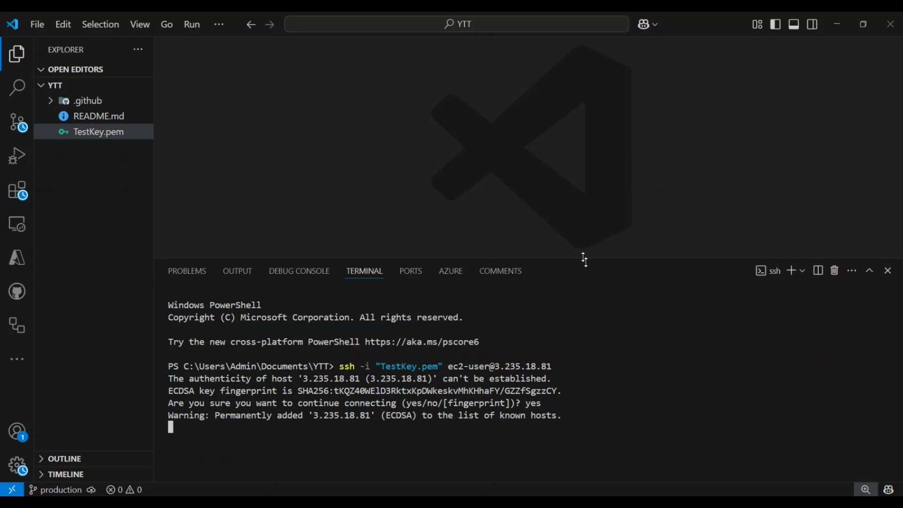
{"action": "left_click_drag", "start_coordinate": [582, 259], "coordinate": [583, 59]}
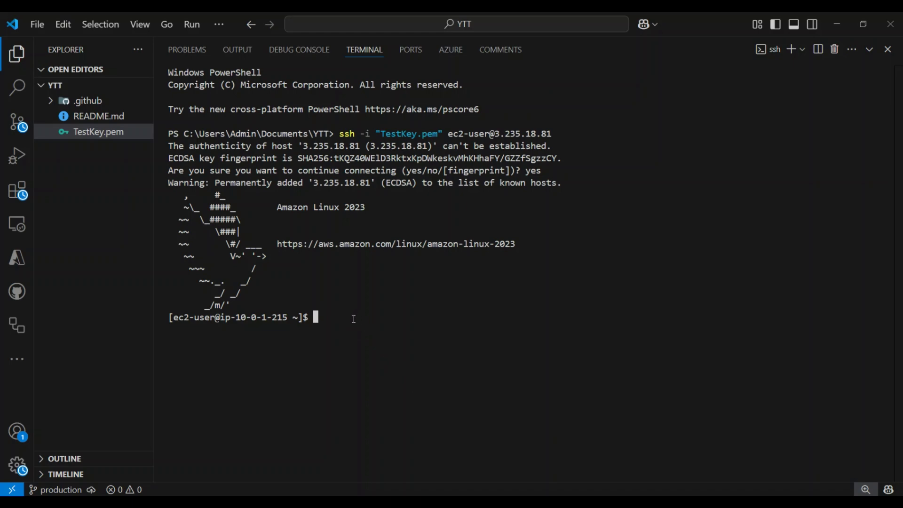
Test the instance's internet access by running ping google.com -c 4
{"action": "type", "text": "ping googl"}
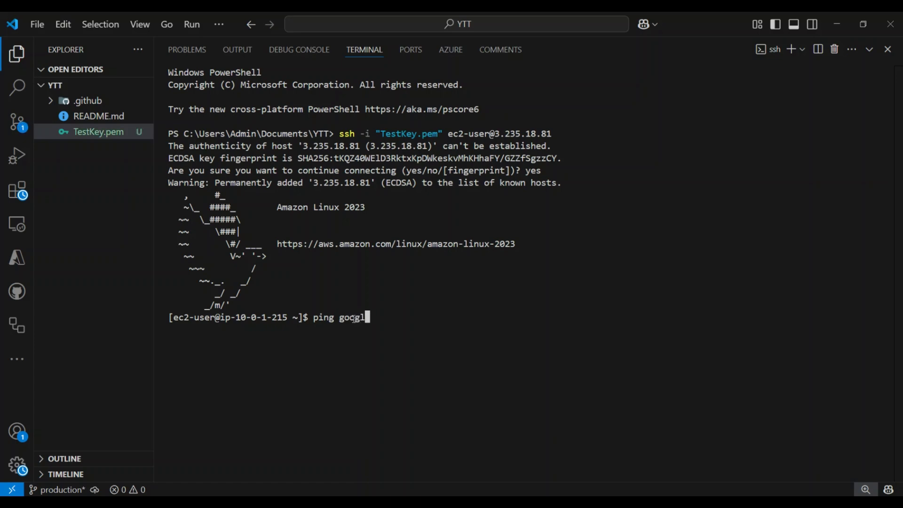
{"action": "type", "text": "e.com -c 4"}
{"action": "key", "text": "Return"}
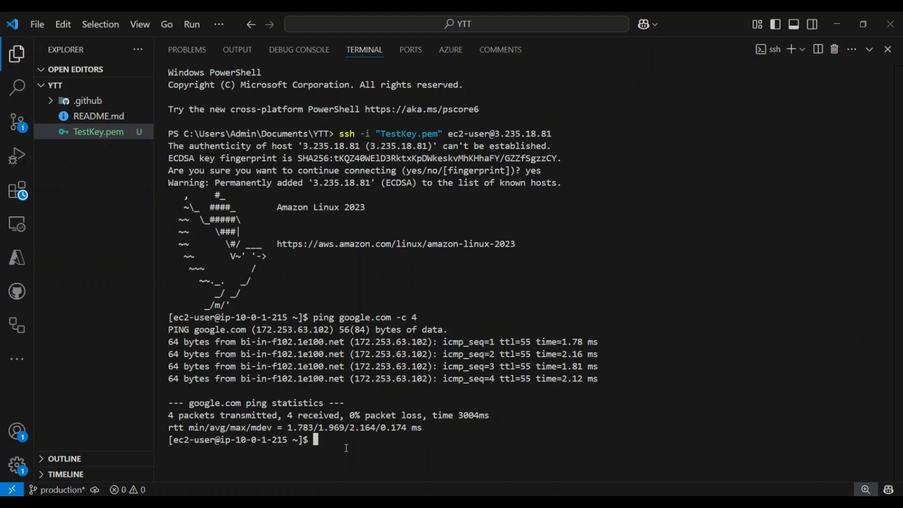
{"action": "key", "text": "Return"}
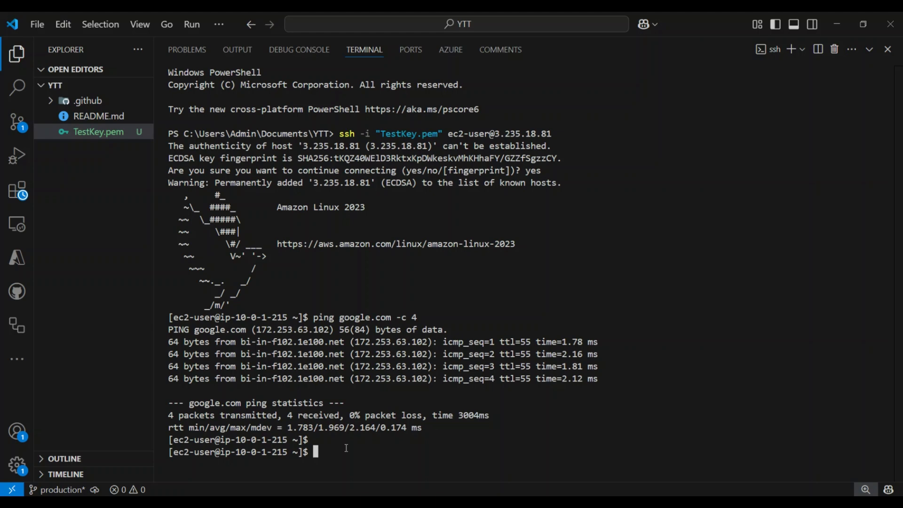
Install the Apache web server on the instance with sudo yum install -y httpd
{"action": "type", "text": "sudo yum install -y "}
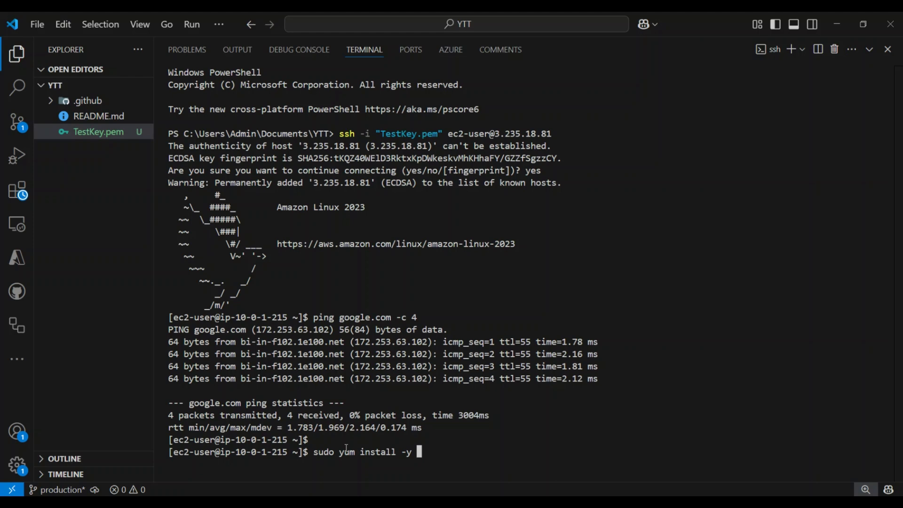
{"action": "type", "text": "httpd"}
{"action": "key", "text": "Return"}
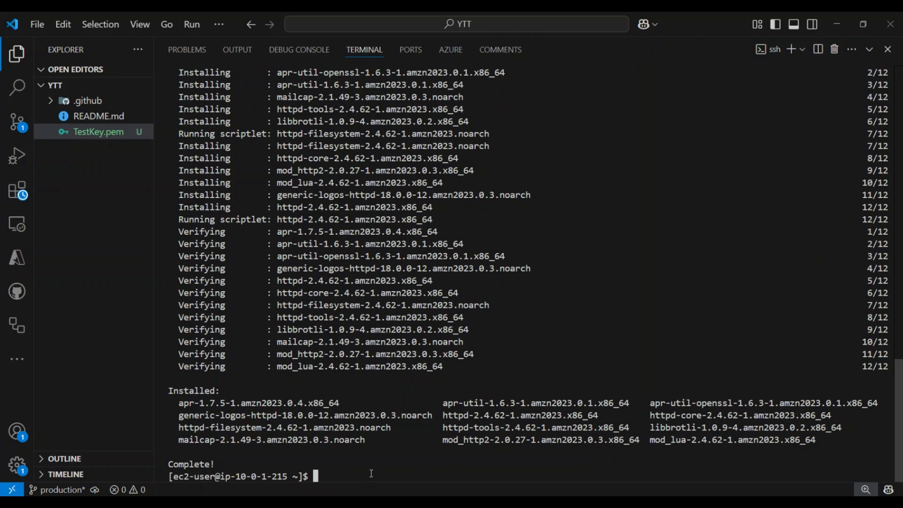
{"action": "key", "text": "Return"}
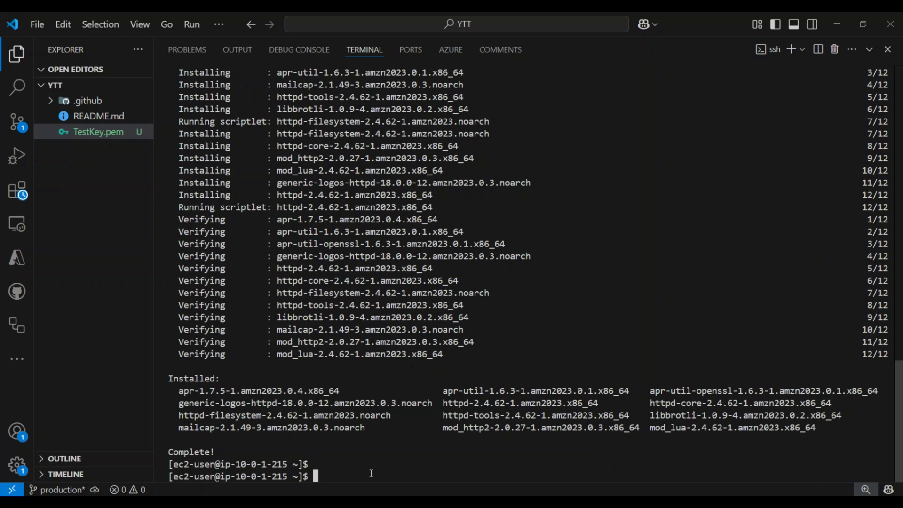
Start the Apache service on the instance with sudo systemctl start httpd
{"action": "type", "text": "sudo systemctl sts"}
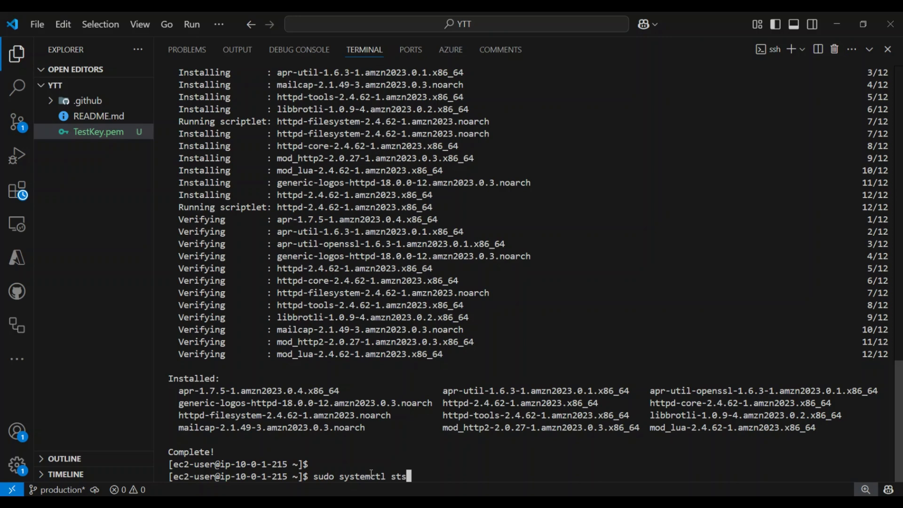
{"action": "key", "text": "BackSpace"}
{"action": "type", "text": "art hhttpd"}
{"action": "key", "text": "Left"}
{"action": "key", "text": "Left"}
{"action": "key", "text": "Left"}
{"action": "key", "text": "Left"}
{"action": "key", "text": "Left"}
{"action": "key", "text": "BackSpace"}
{"action": "key", "text": "Return"}
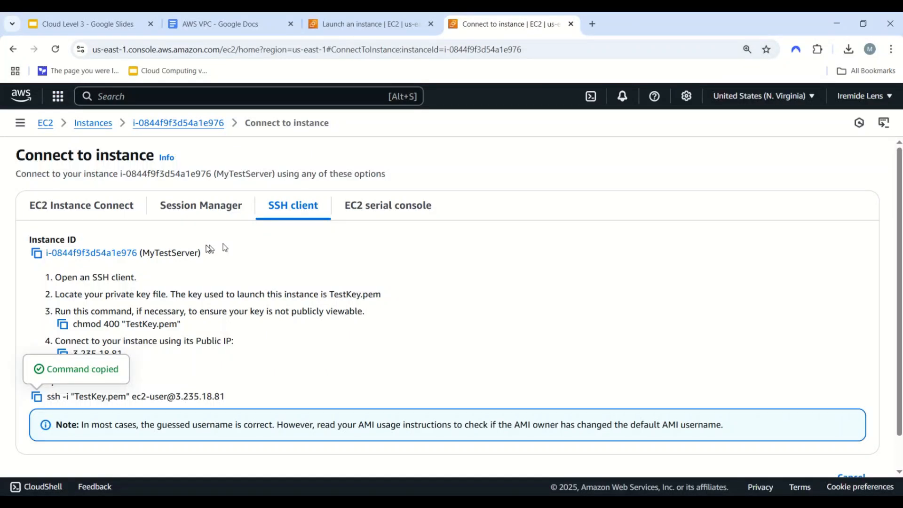
Copy the instance's public IP from the SSH example in the browser and load 3.235.18.81 in a new tab
{"action": "left_click_drag", "start_coordinate": [174, 396], "coordinate": [228, 400]}
{"action": "key", "text": "ctrl+c"}
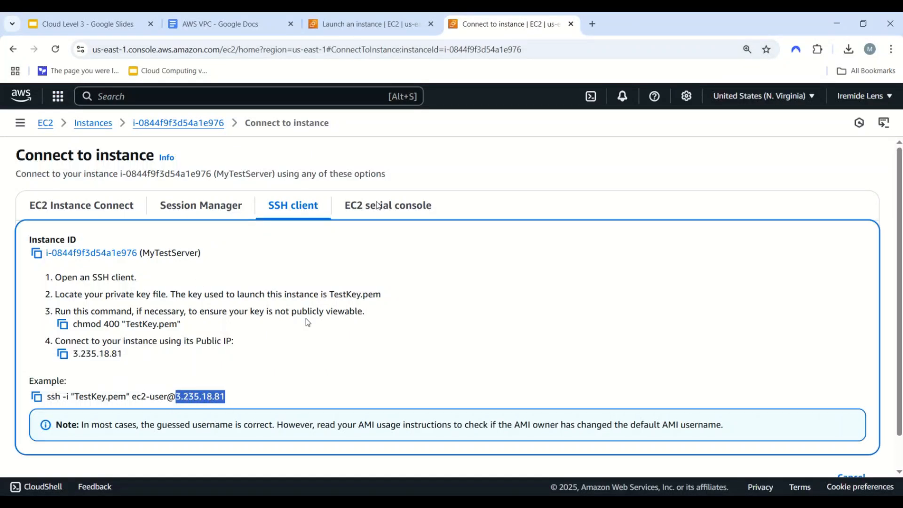
{"action": "left_click", "coordinate": [592, 24]}
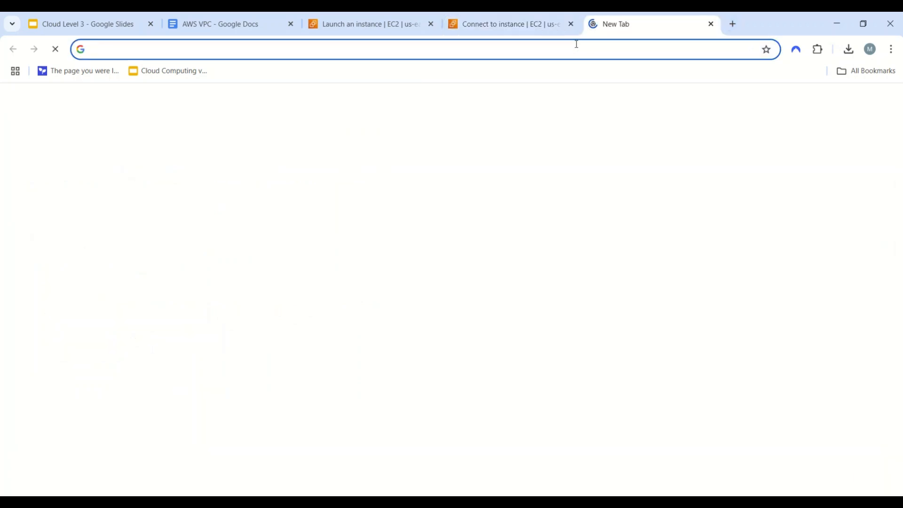
{"action": "key", "text": "ctrl+v"}
{"action": "key", "text": "Return"}
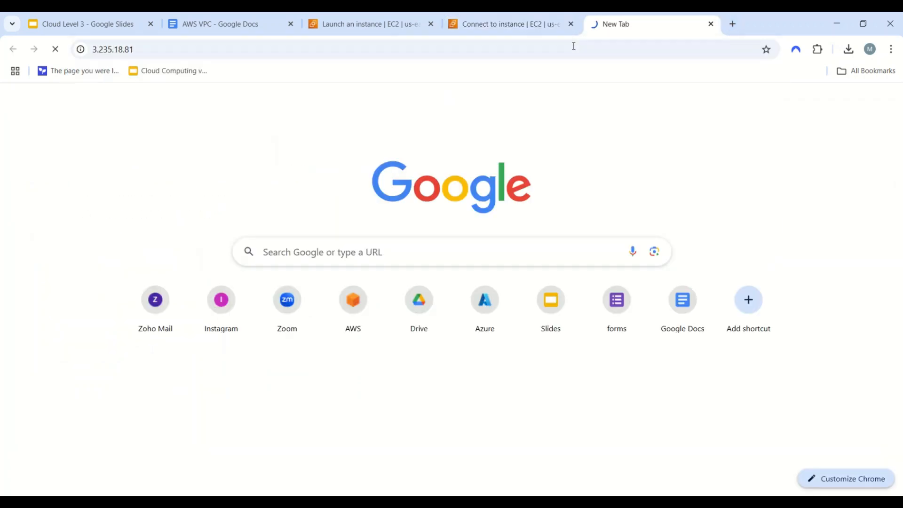